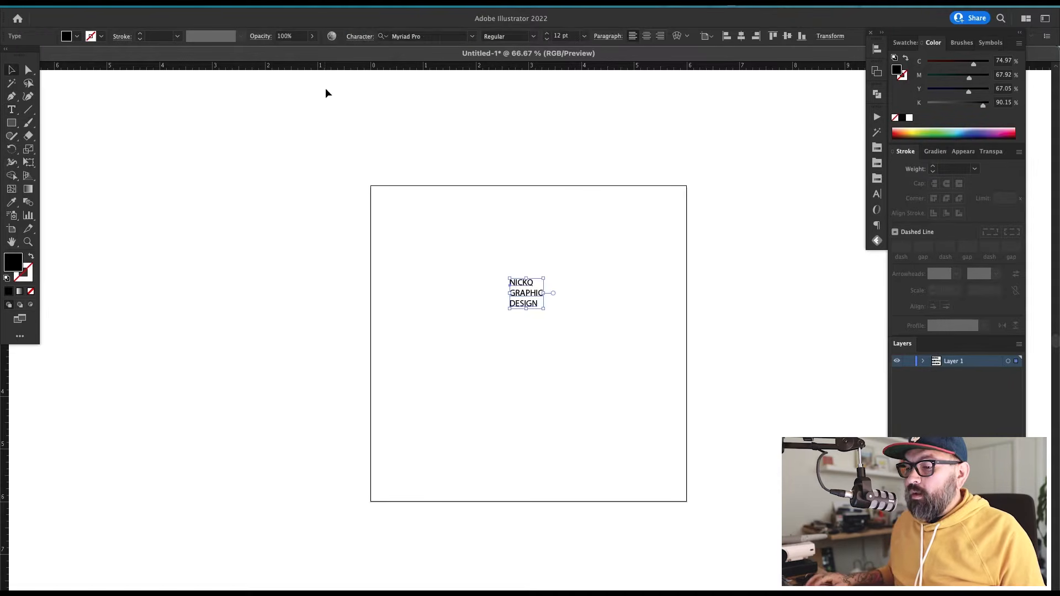
Set the three-line text's font to TexicaliFont and enlarge it to about 57 pt across the middle of the artboard.
click(425, 36)
text(TEXICA)
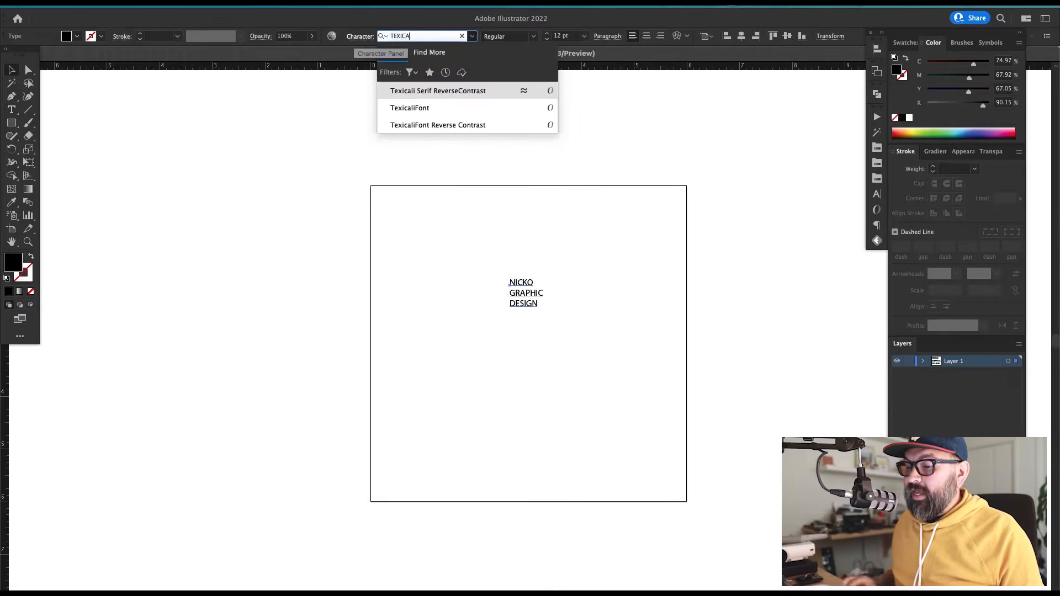
click(409, 107)
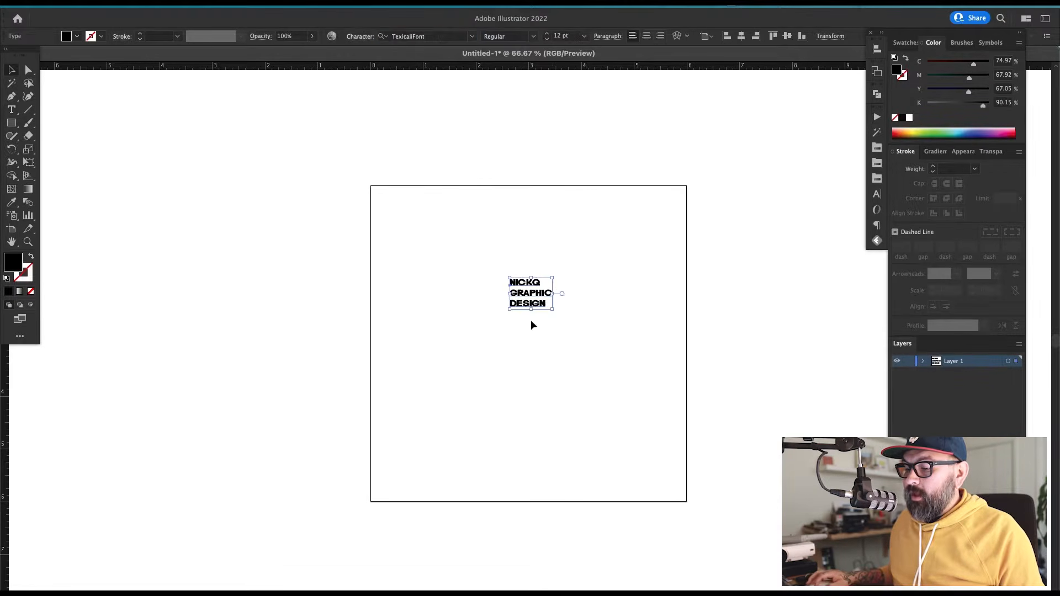
drag(553, 293, 705, 293)
drag(639, 307, 573, 359)
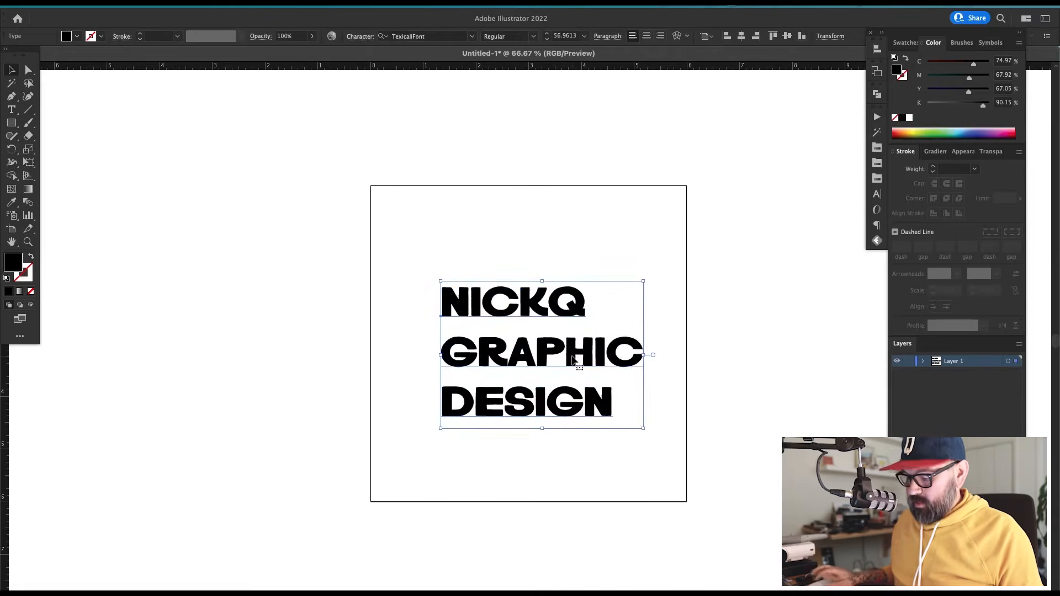
Convert the text to outlines and ungroup it into separate letter shapes.
key(shift+super+o)
click(604, 279)
drag(604, 279, 457, 314)
key(shift+super+g)
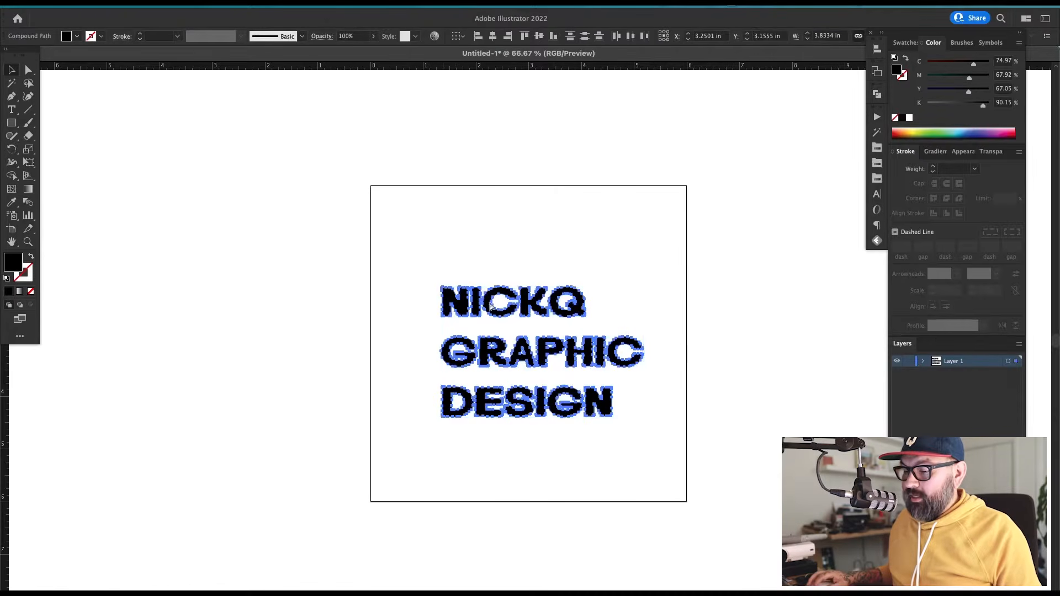
Group the outlined letters line by line, so the top line, GRAPHIC and DESIGN are three separate objects.
drag(634, 262, 569, 301)
drag(671, 339, 403, 367)
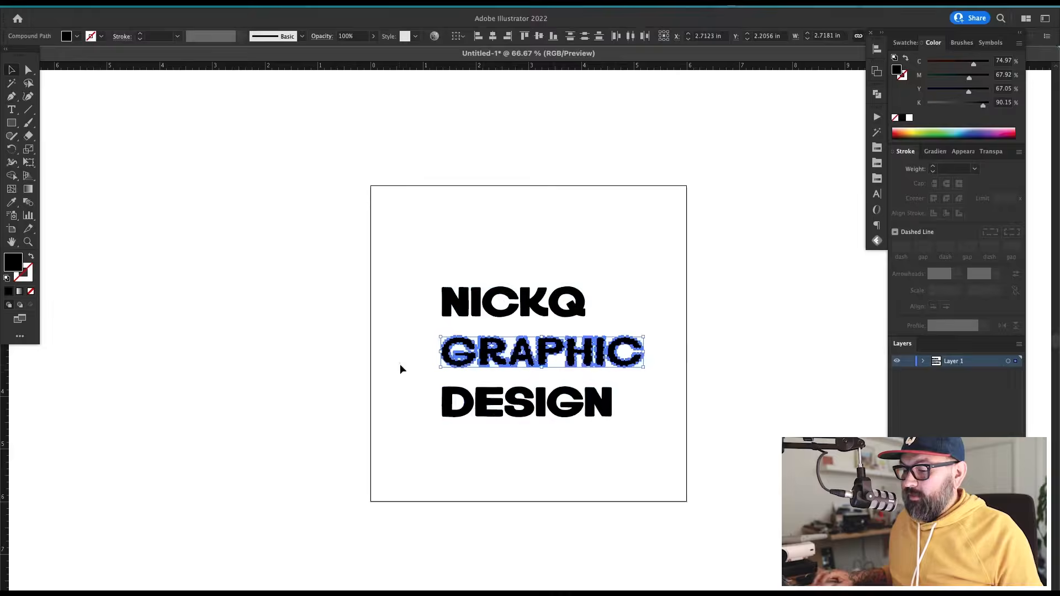
click(647, 398)
drag(663, 390, 348, 427)
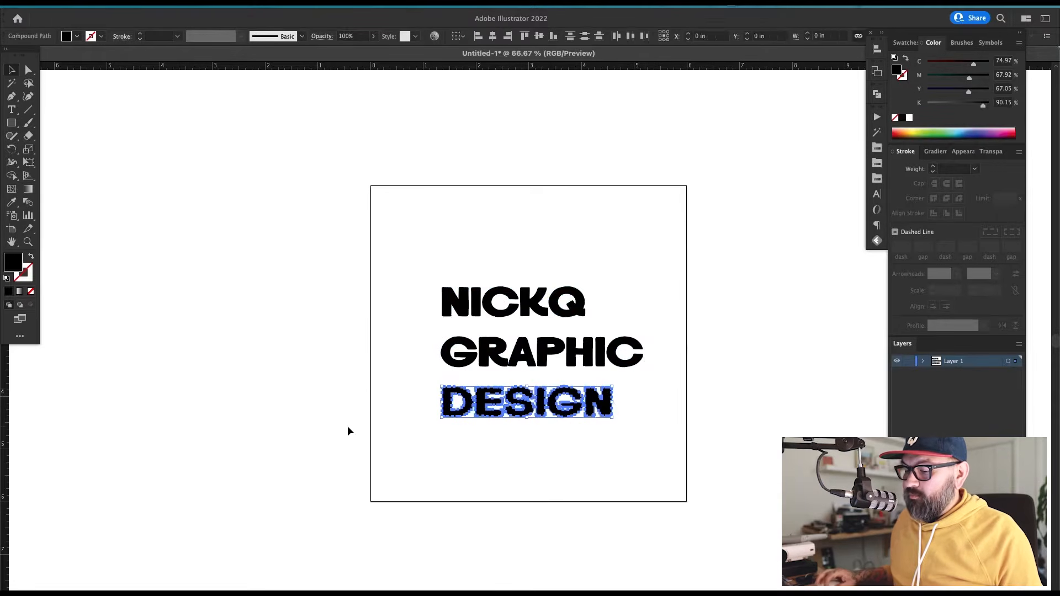
Scale DESIGN and the top line to match GRAPHIC's width, and stack the three lines closely as one block.
drag(614, 405, 647, 404)
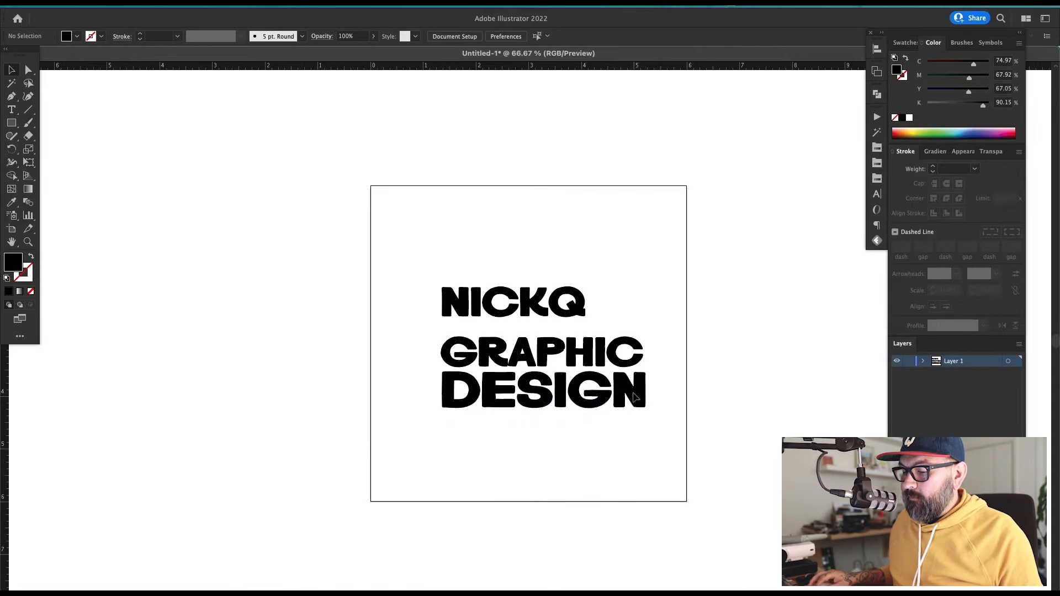
click(635, 397)
drag(627, 300, 433, 309)
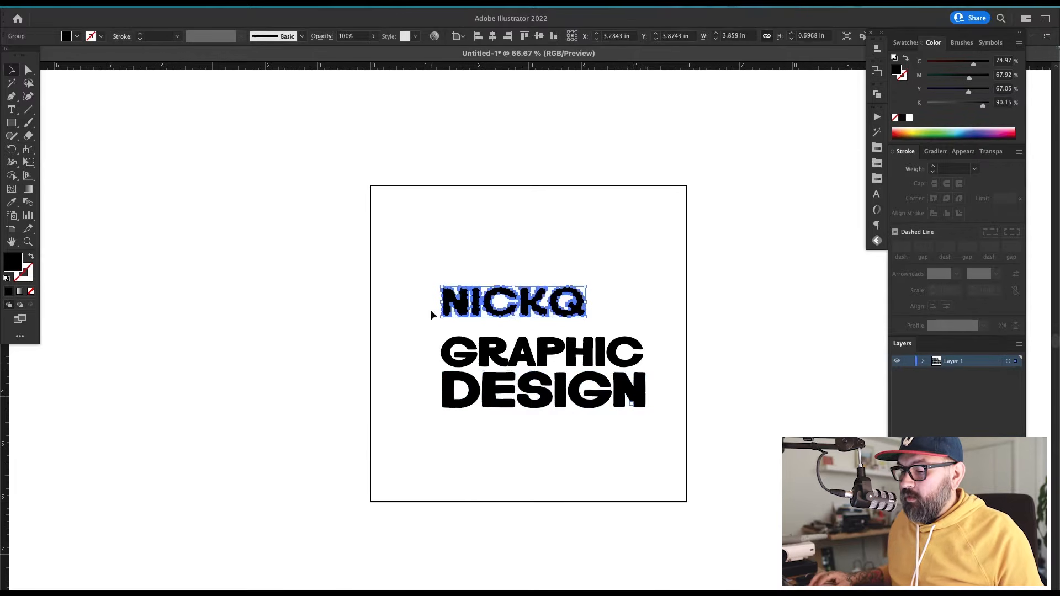
drag(586, 302, 643, 308)
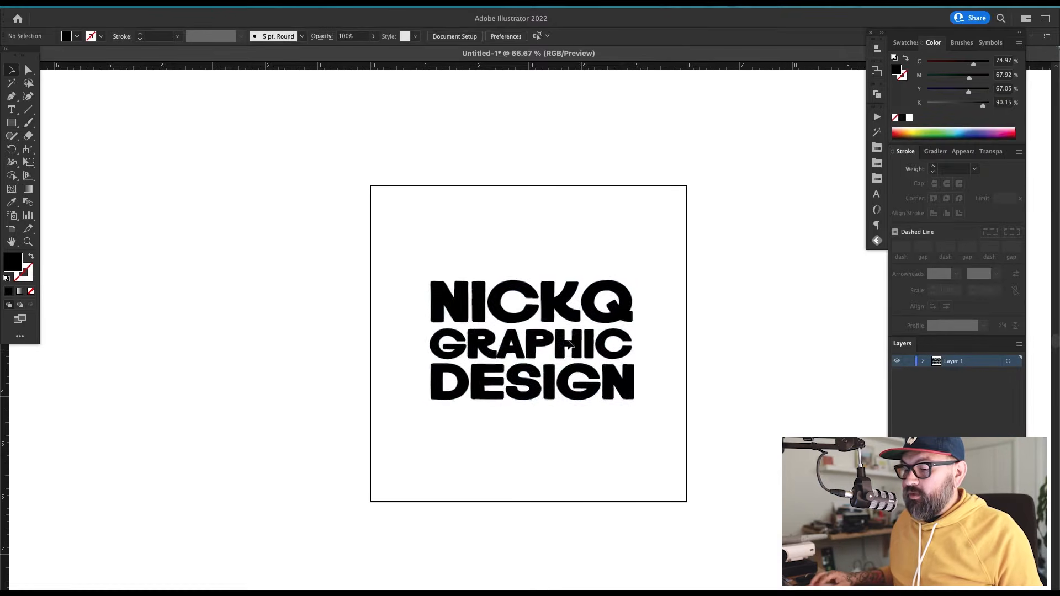
Fill the whole lettering group with the orange swatch R=205 G=122 B=37 from the nick colors library.
click(569, 344)
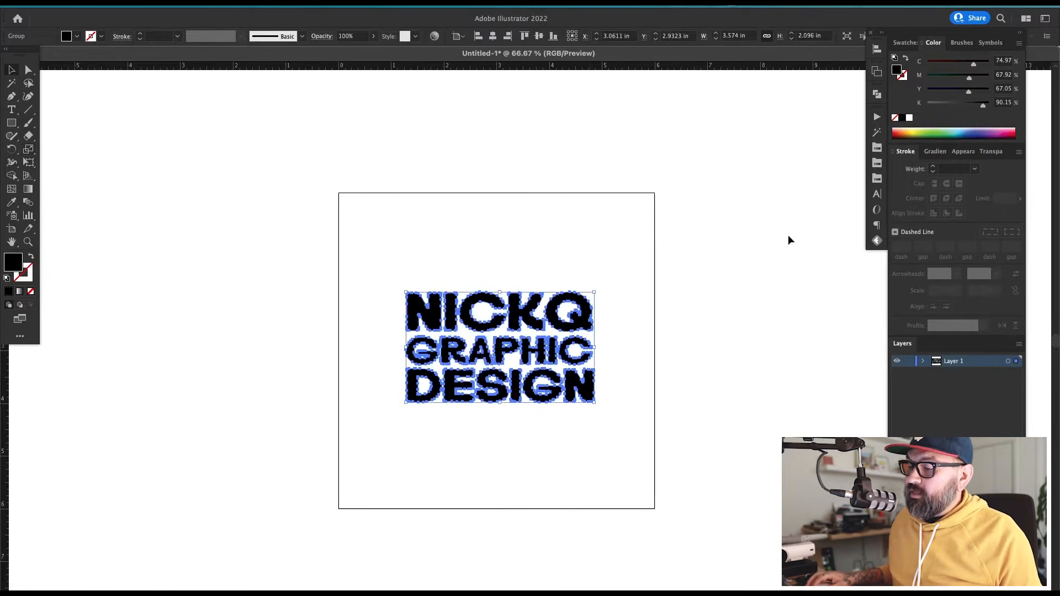
click(878, 179)
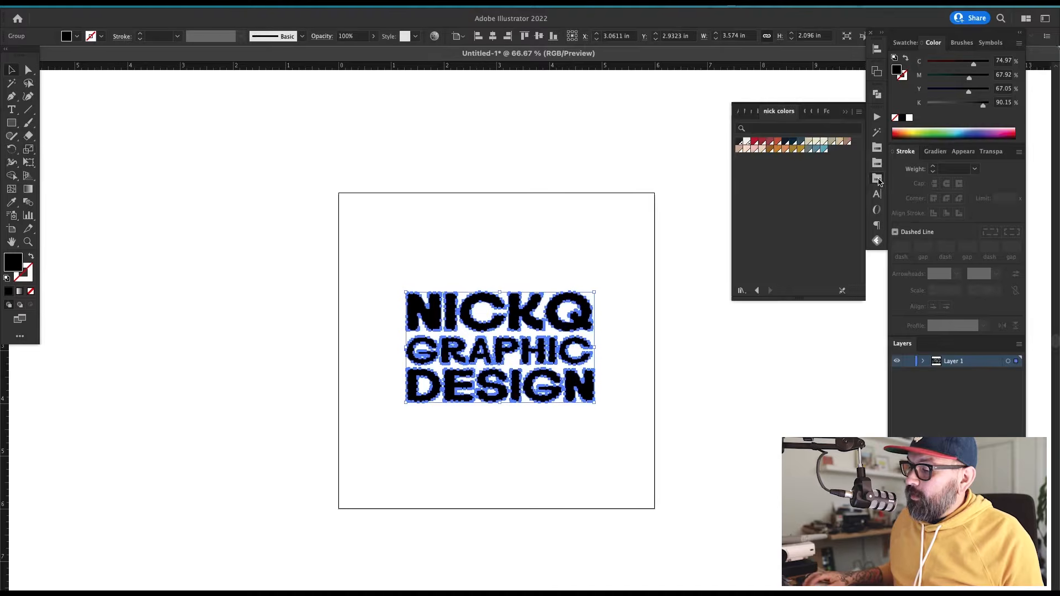
click(780, 151)
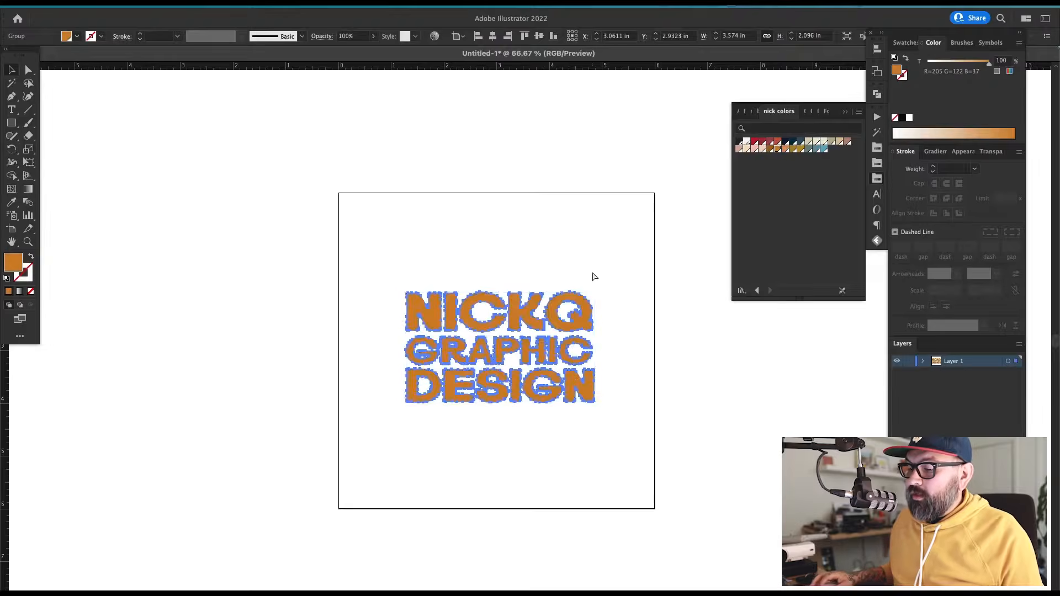
click(613, 296)
Apply the 3D Extrude & Bevel effect to the orange lettering group.
scroll(630, 201, right, 2)
key(z)
drag(631, 207, 224, 510)
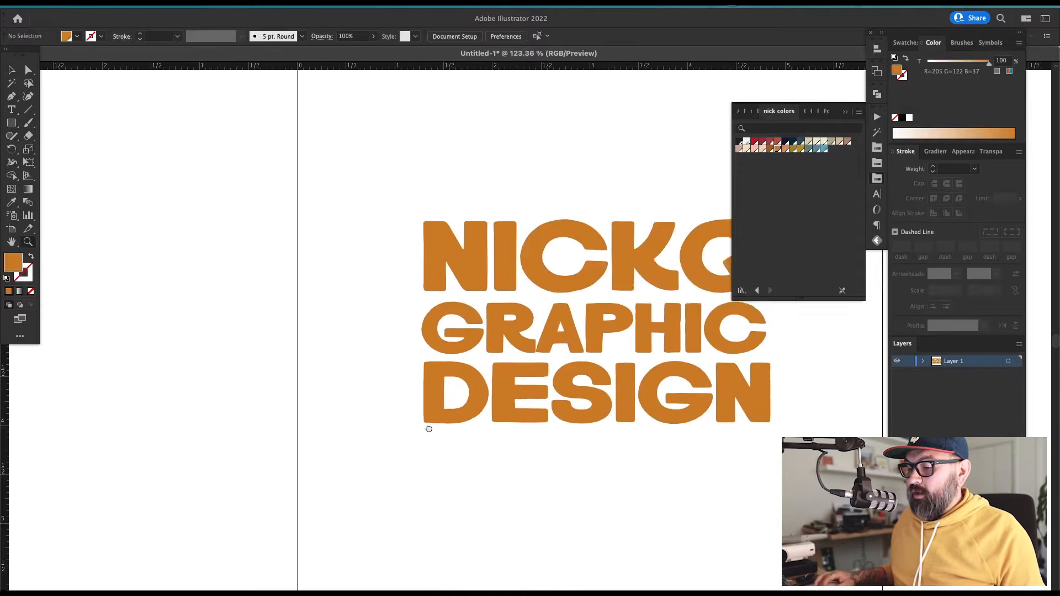
key(v)
click(846, 115)
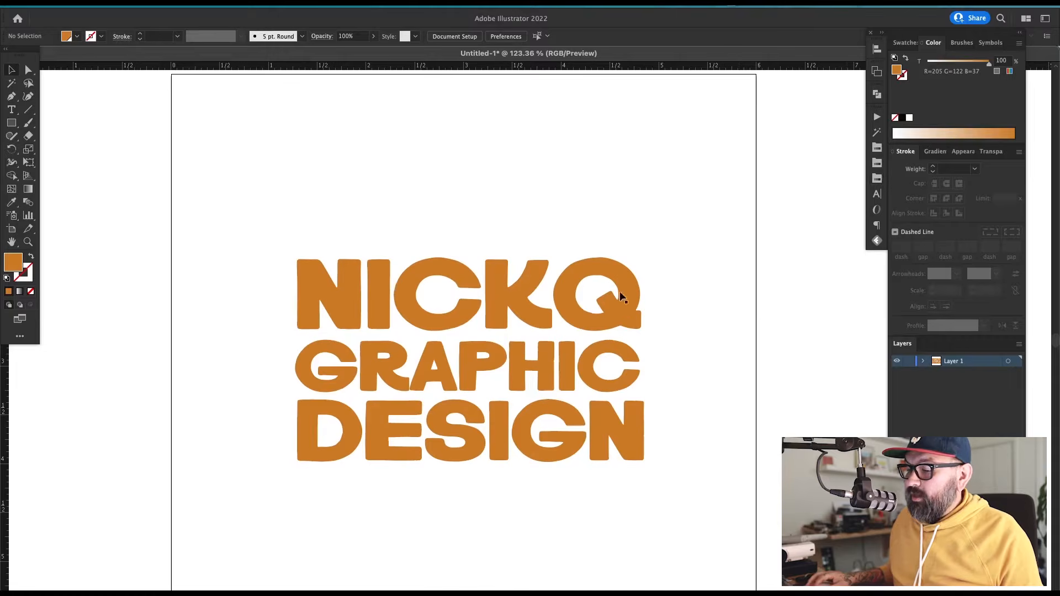
click(620, 290)
click(233, 7)
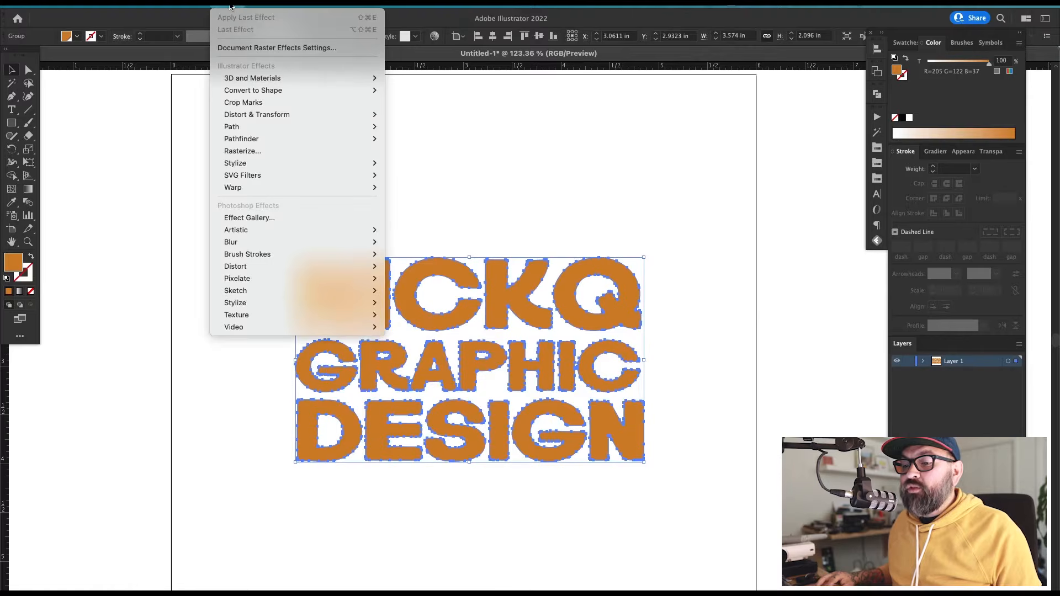
mouse_move(296, 80)
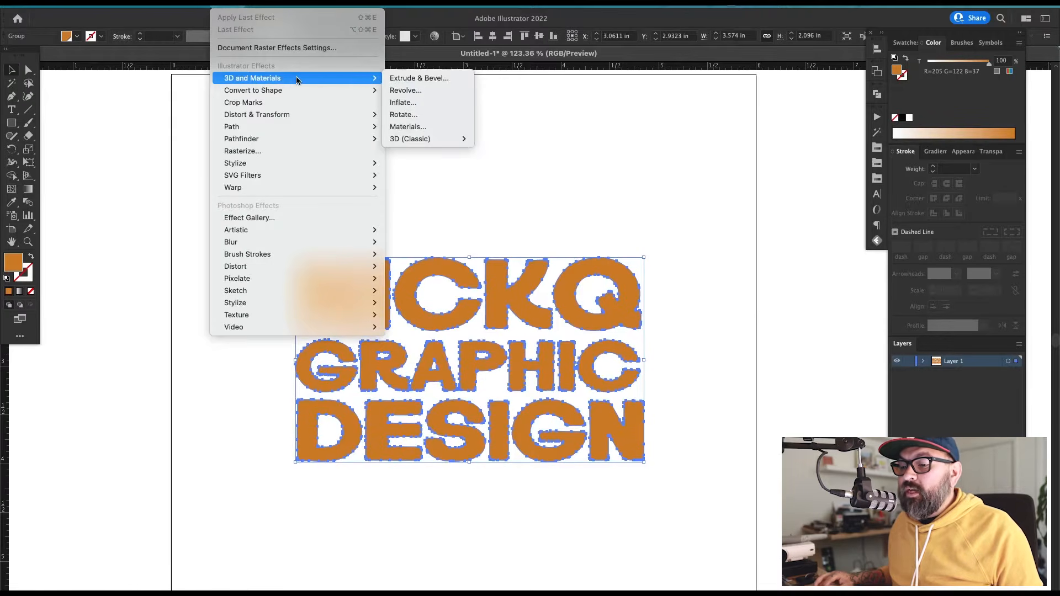
click(440, 80)
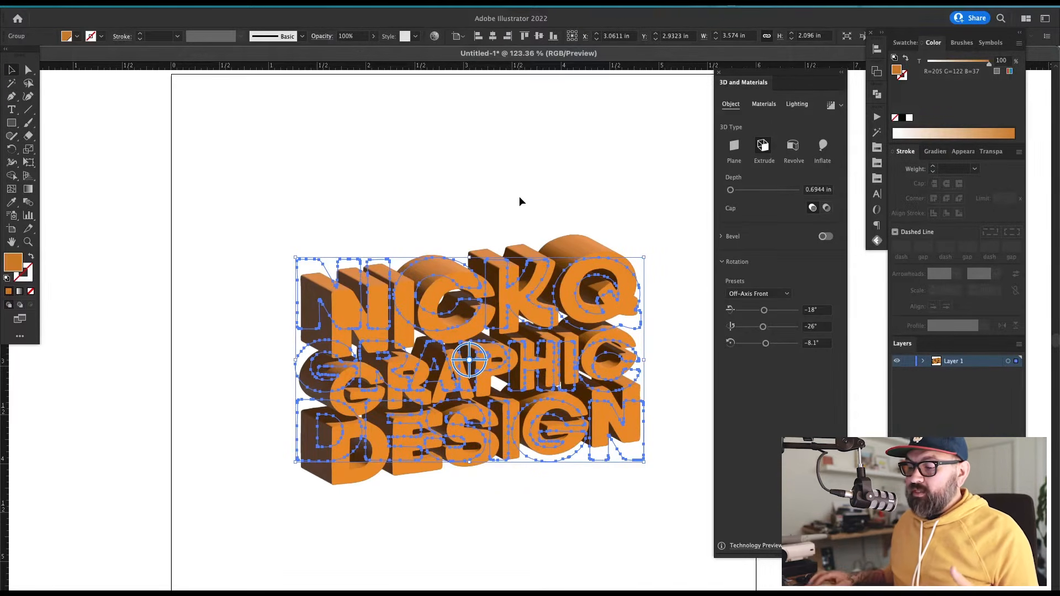
click(461, 197)
drag(597, 248, 602, 237)
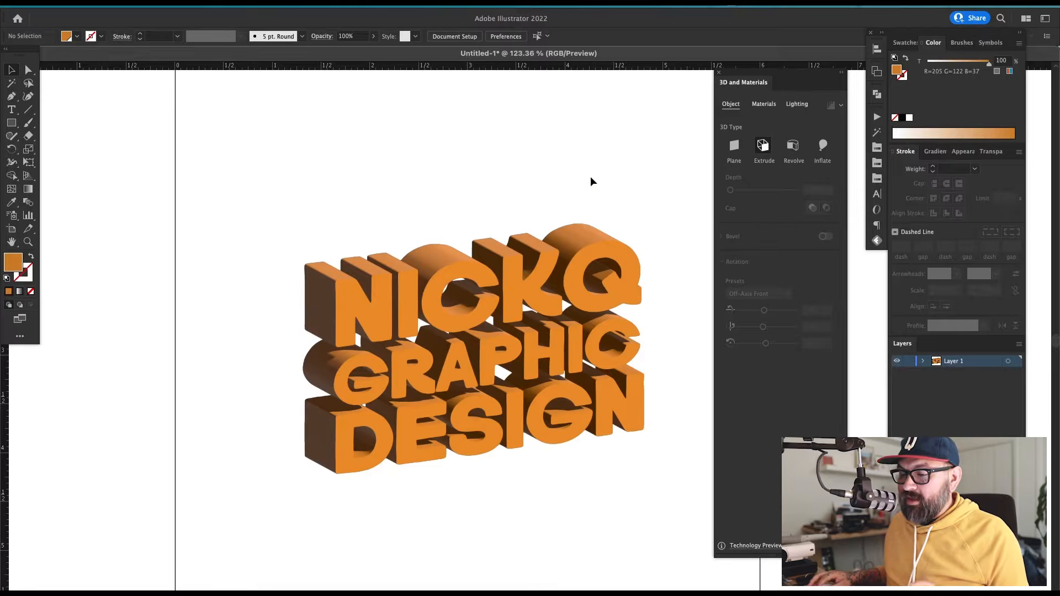
Try the Plane and Revolve 3D types on the lettering, returning to Extrude.
click(472, 362)
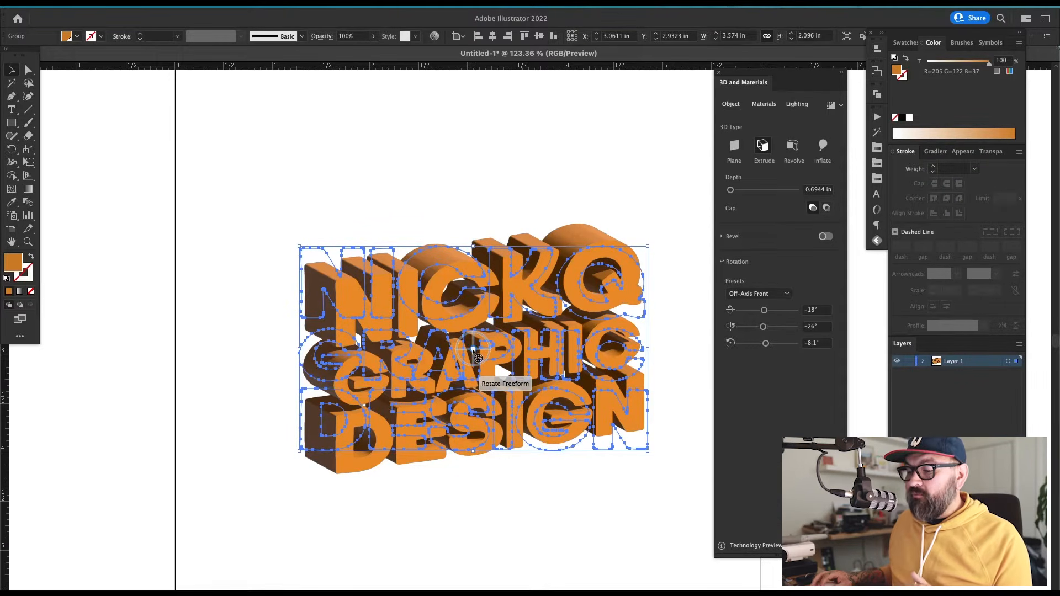
mouse_move(472, 349)
mouse_down()
mouse_move(446, 340)
mouse_move(443, 352)
mouse_move(502, 381)
mouse_move(472, 332)
mouse_move(437, 340)
mouse_move(447, 353)
mouse_move(473, 343)
mouse_up()
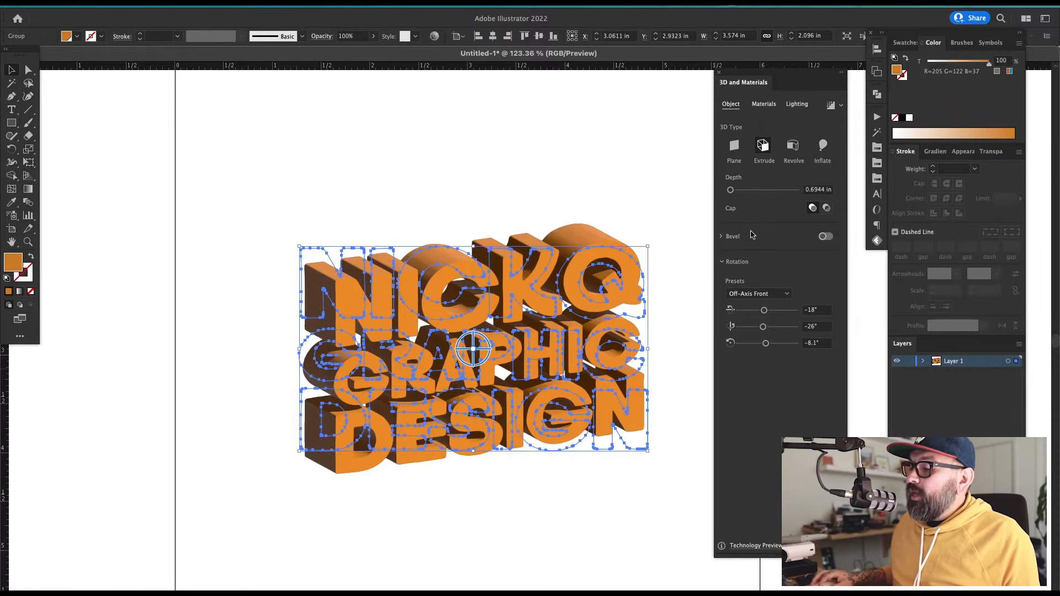
click(734, 148)
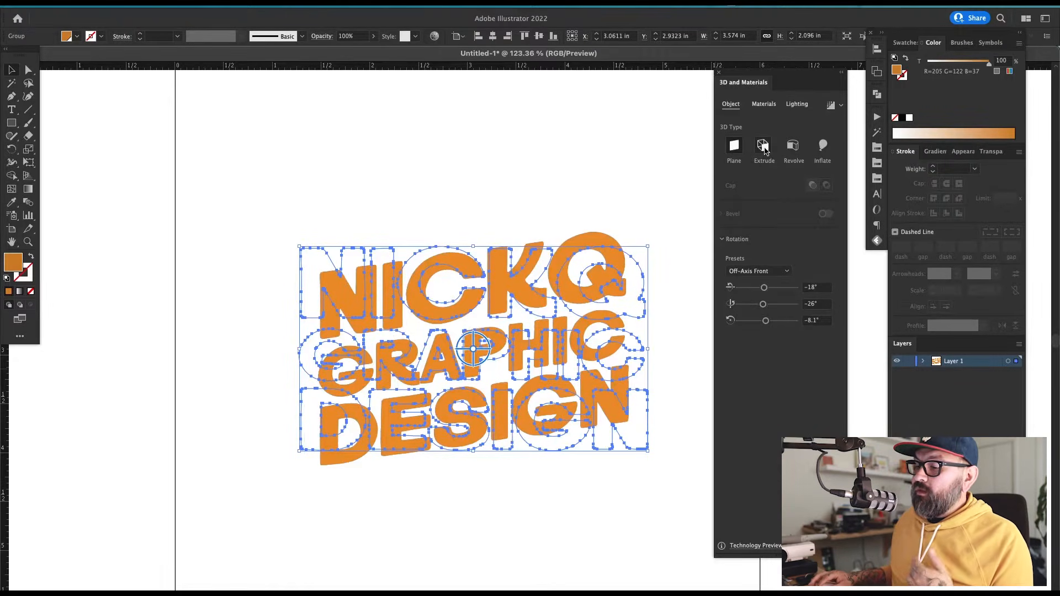
click(763, 147)
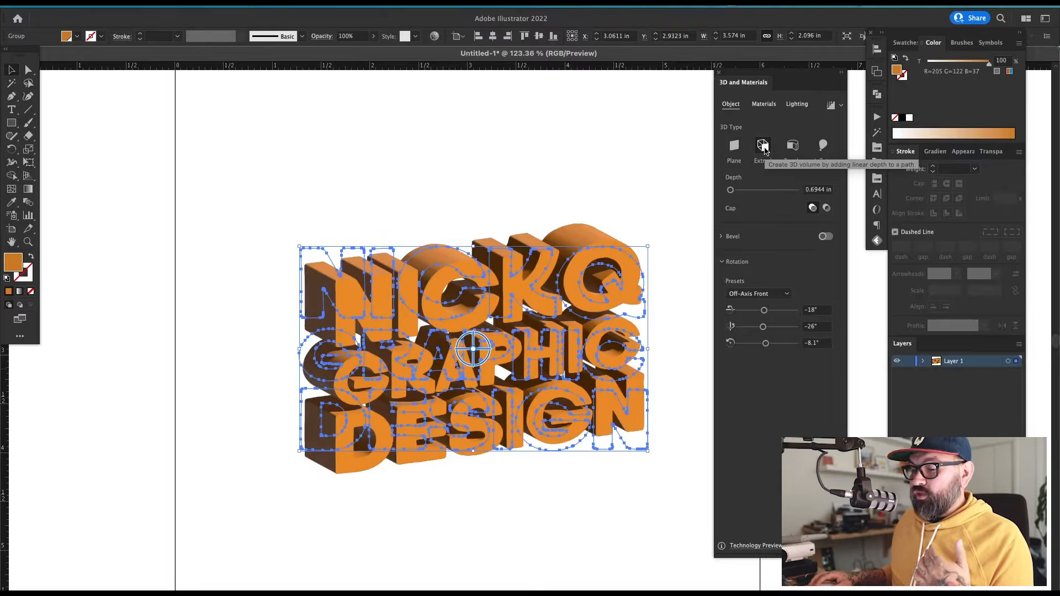
click(794, 146)
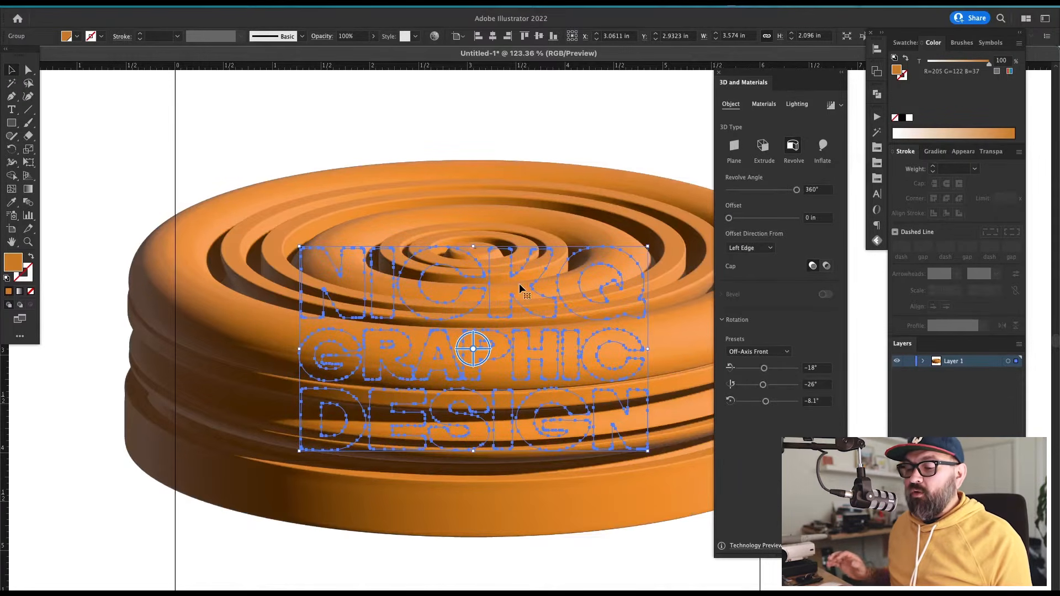
key(ctrl+z)
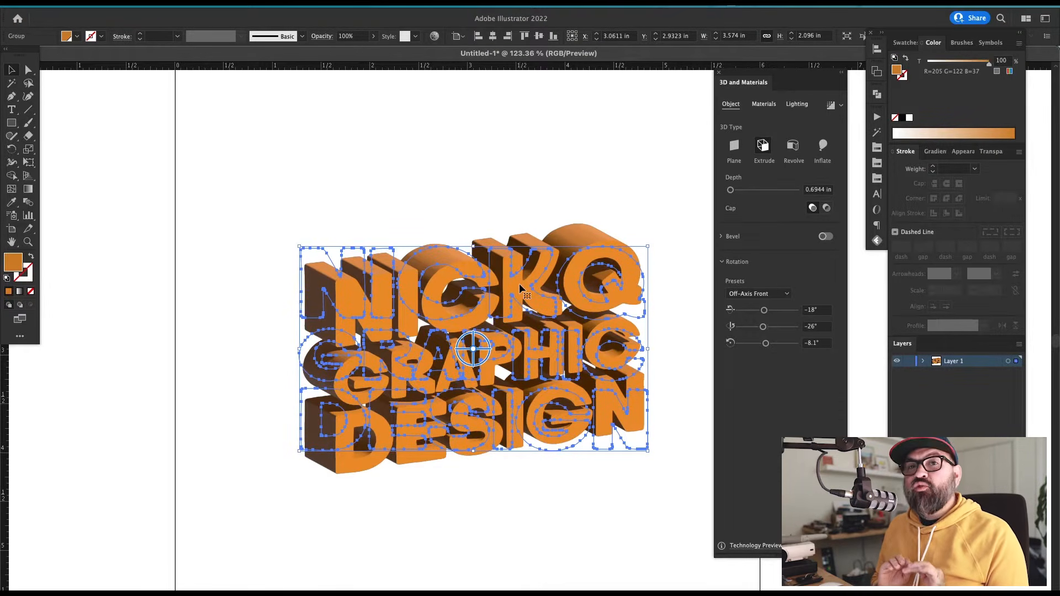
Draw a thin, closed, curved bowl-profile shape above the lettering with the Pen tool.
click(482, 155)
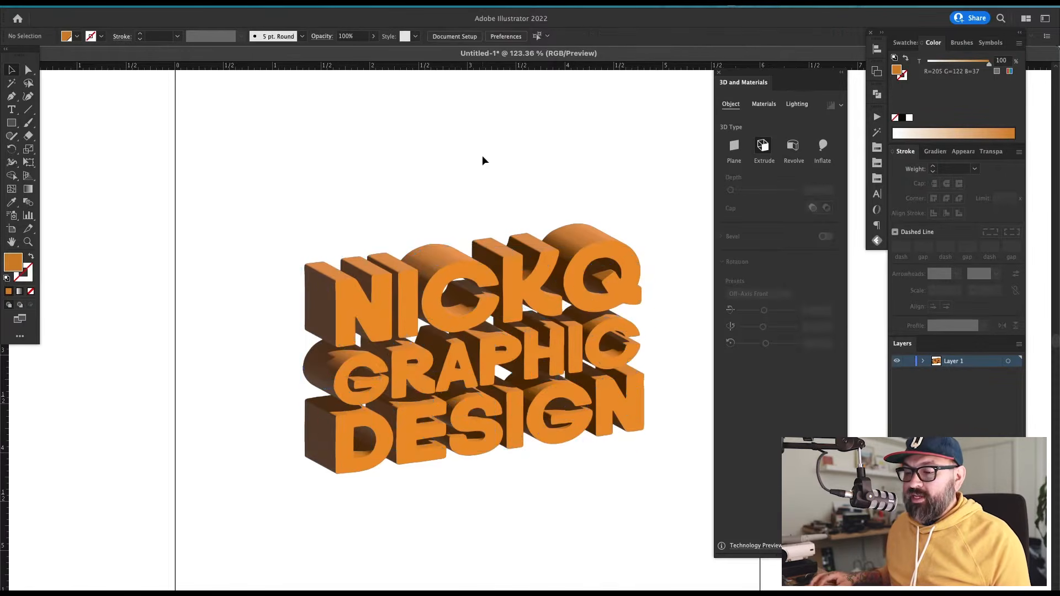
drag(482, 155, 452, 251)
key(p)
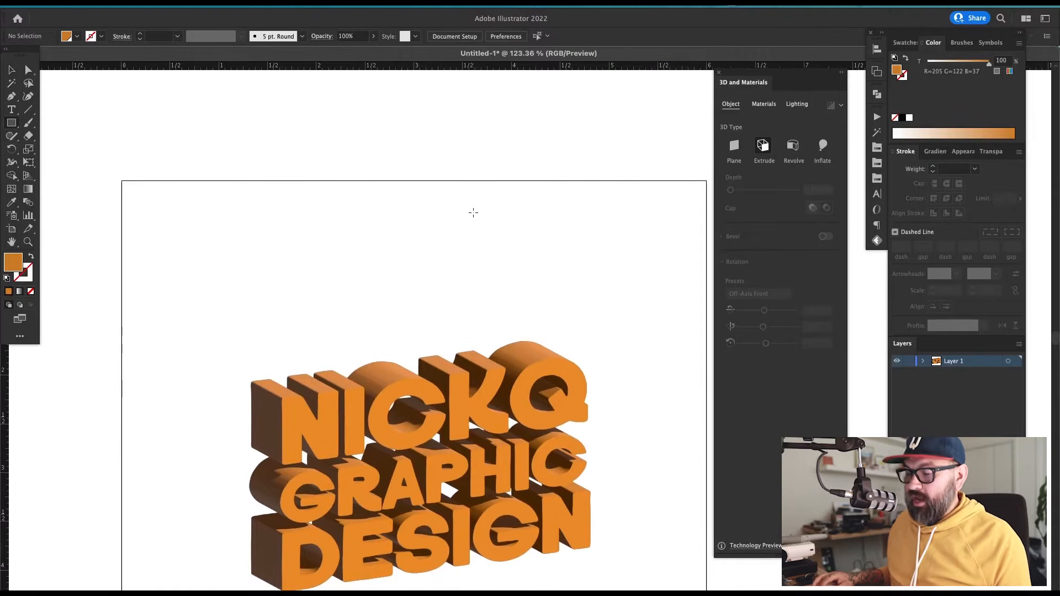
click(474, 218)
drag(427, 288, 371, 289)
click(425, 295)
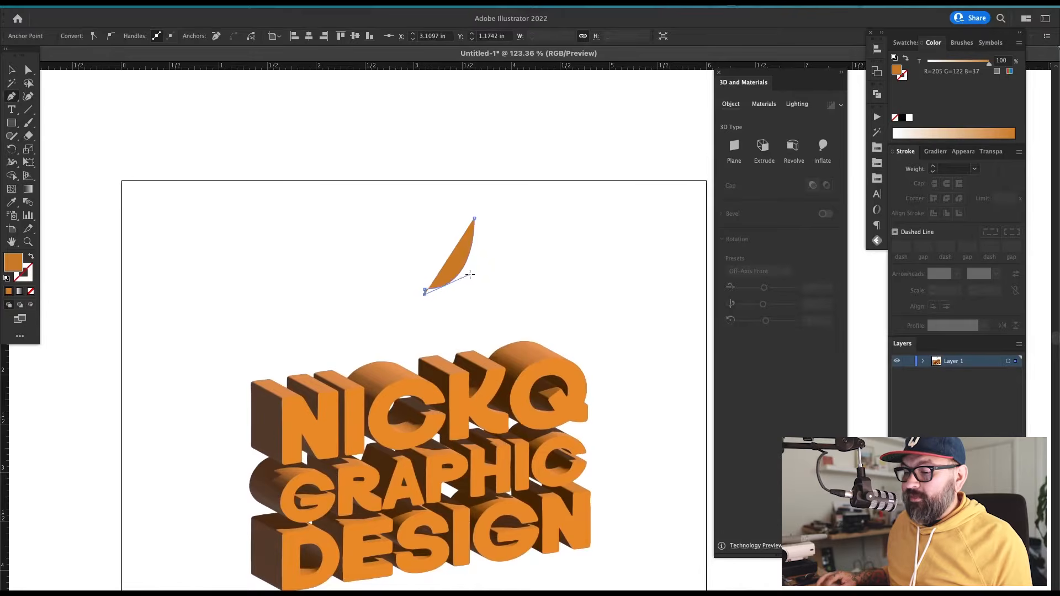
drag(470, 275, 480, 255)
click(480, 217)
click(476, 218)
super+click(498, 272)
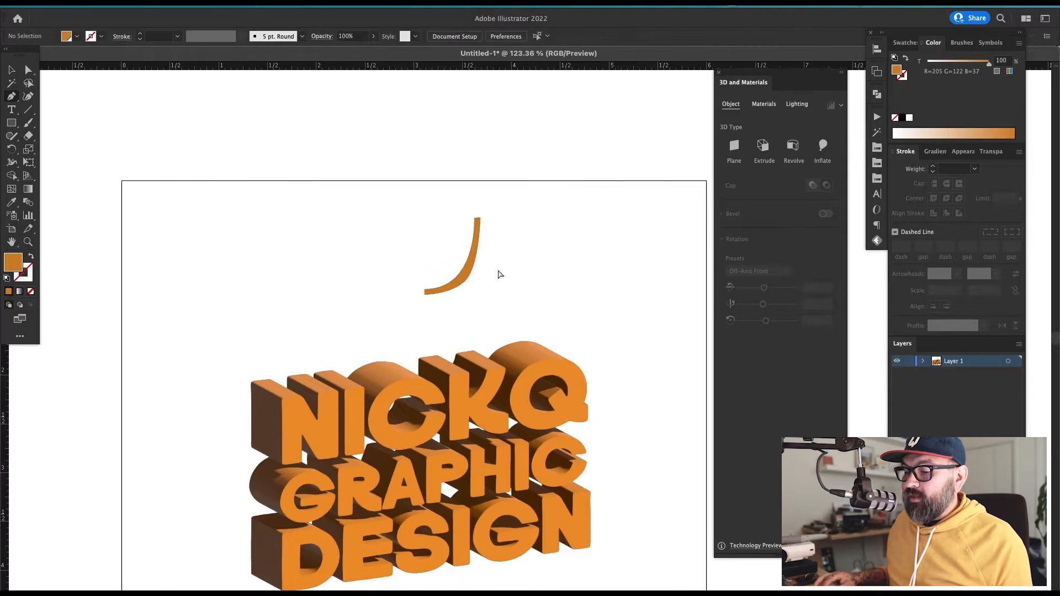
key(v)
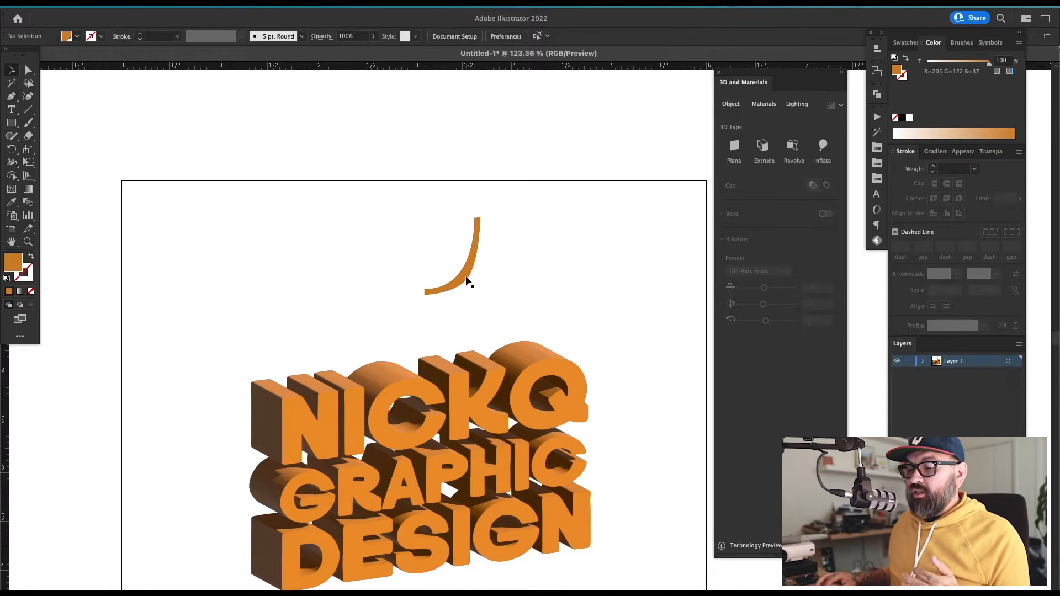
Extend the lower end of the curved profile outward, making the shape about 0.97 in wide.
key(a)
drag(418, 285, 487, 292)
click(536, 275)
click(449, 287)
click(524, 283)
key(v)
Revolve the curved profile into a 3D bowl above the lettering, and delete the bowl.
click(468, 277)
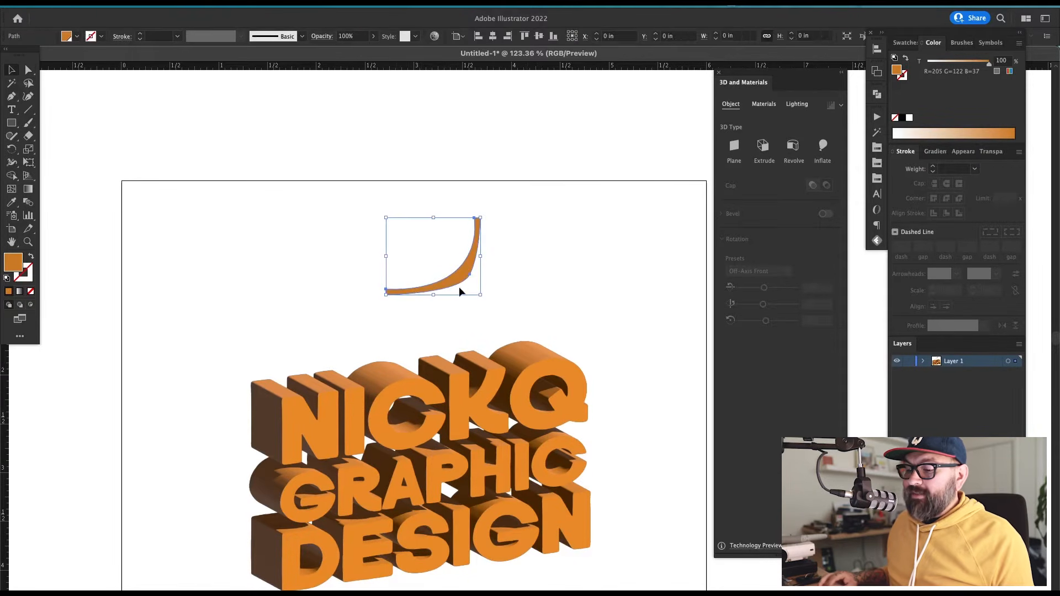
click(793, 146)
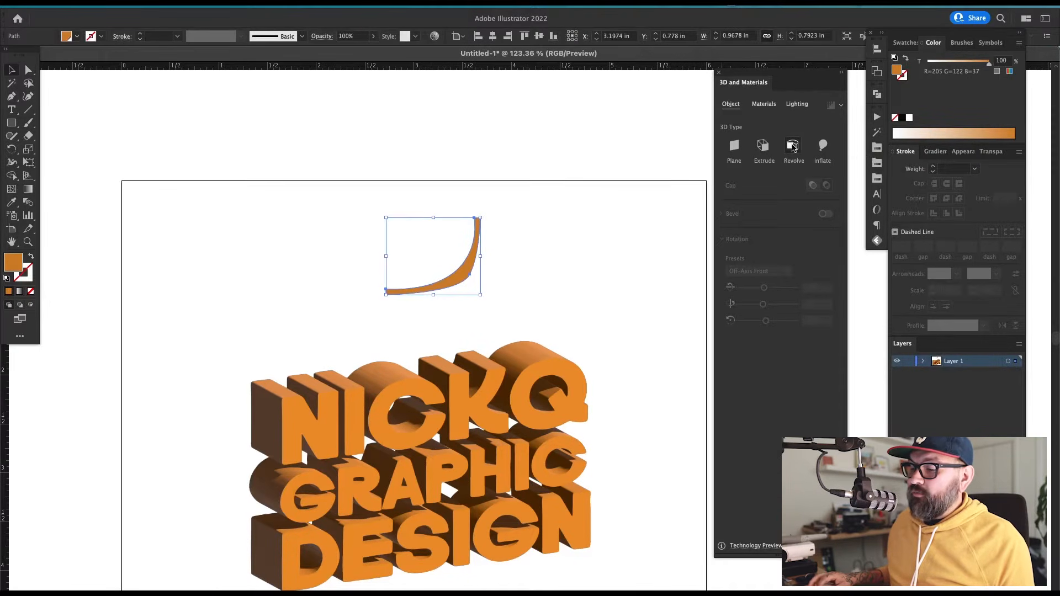
click(649, 284)
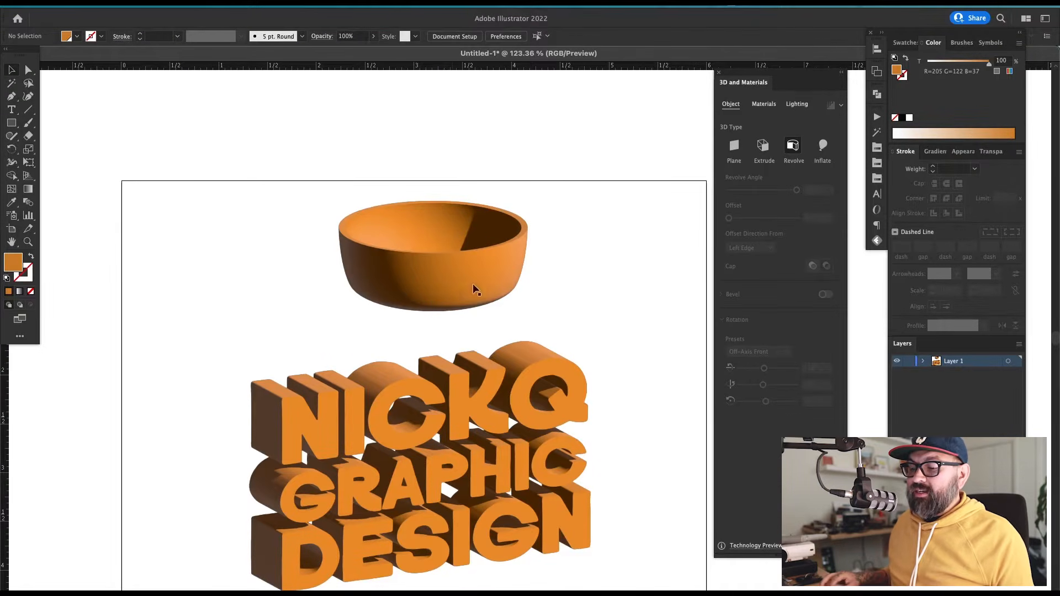
click(501, 270)
key(Delete)
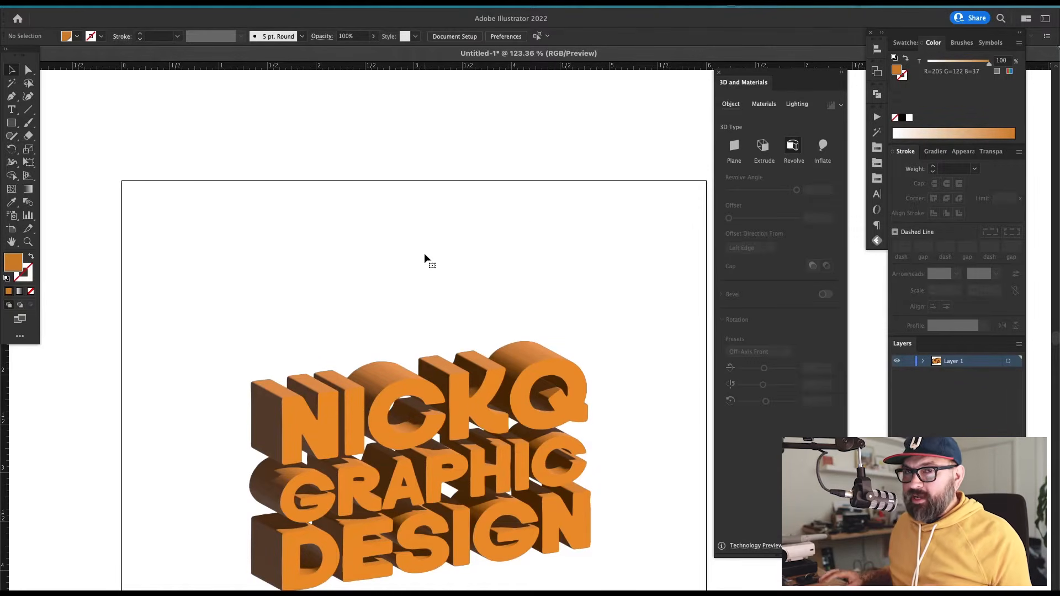
Change the lettering group's 3D type to Inflate.
scroll(564, 182, down, 5)
scroll(564, 182, left, 3)
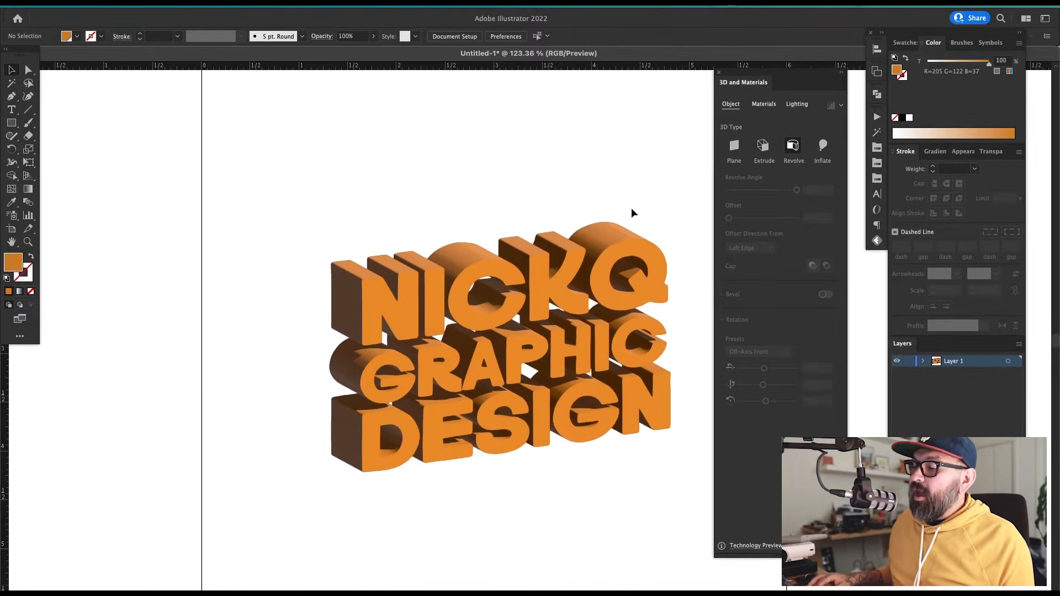
click(553, 298)
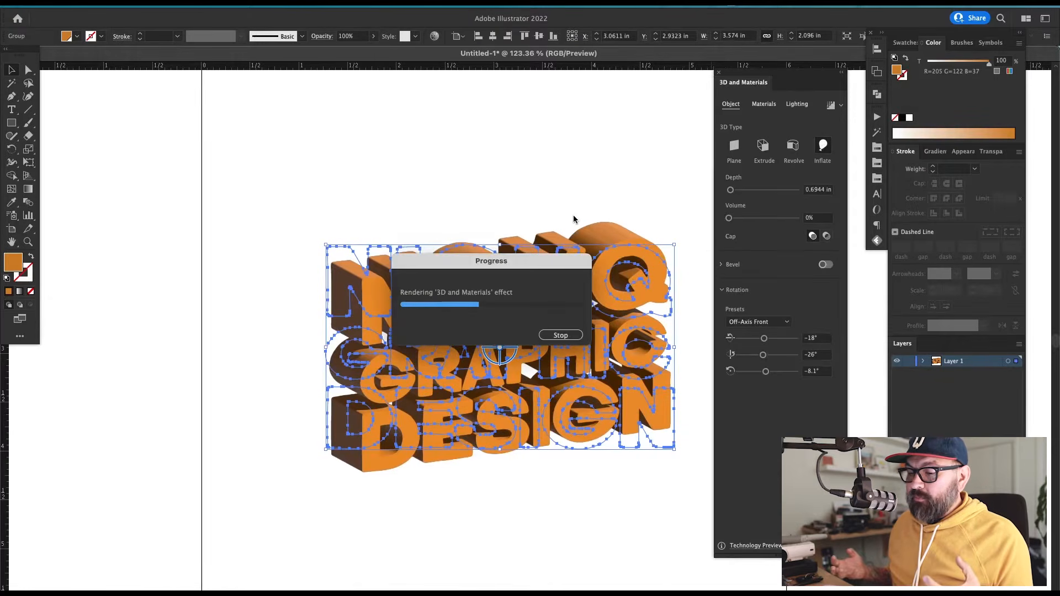
Undo the Inflate change on the lettering group to restore its extruded 3D type.
click(573, 219)
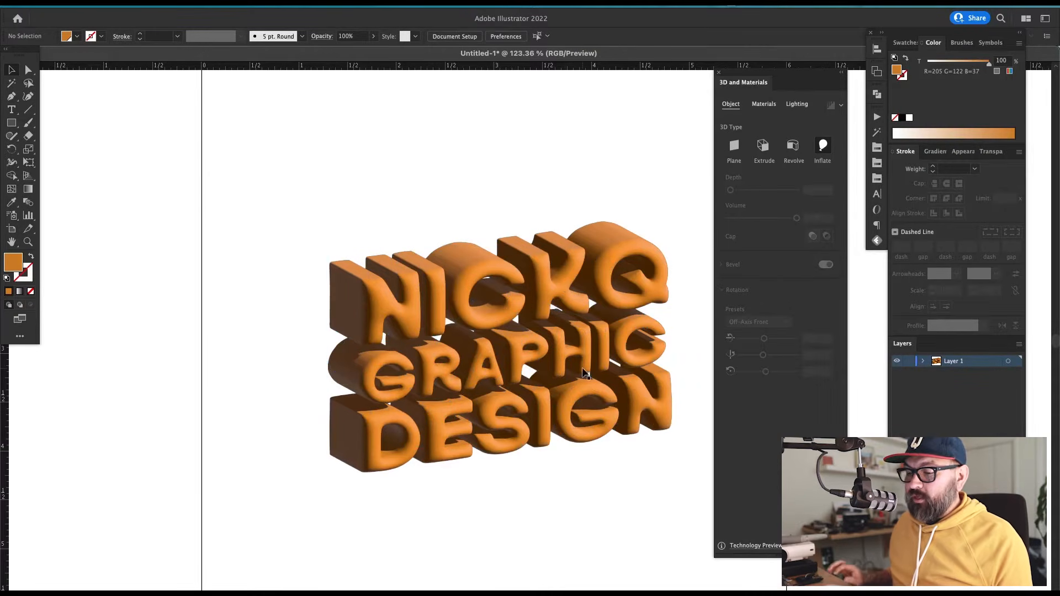
key(super+z)
click(607, 193)
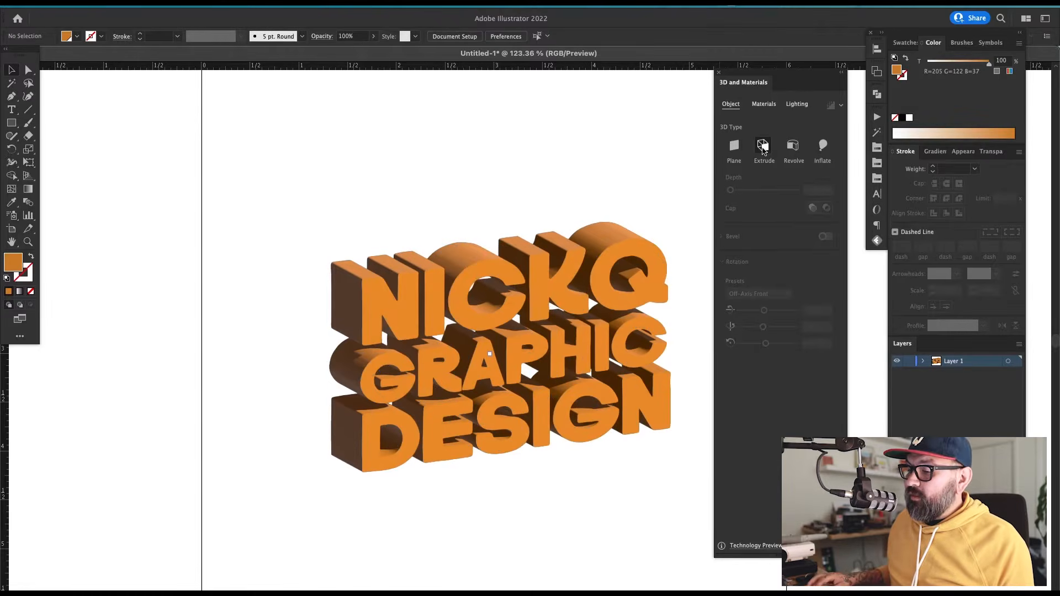
Set the extrusion depth of the lettering group to 0.7222 in.
click(574, 269)
scroll(577, 270, up, 1)
scroll(577, 270, right, 1)
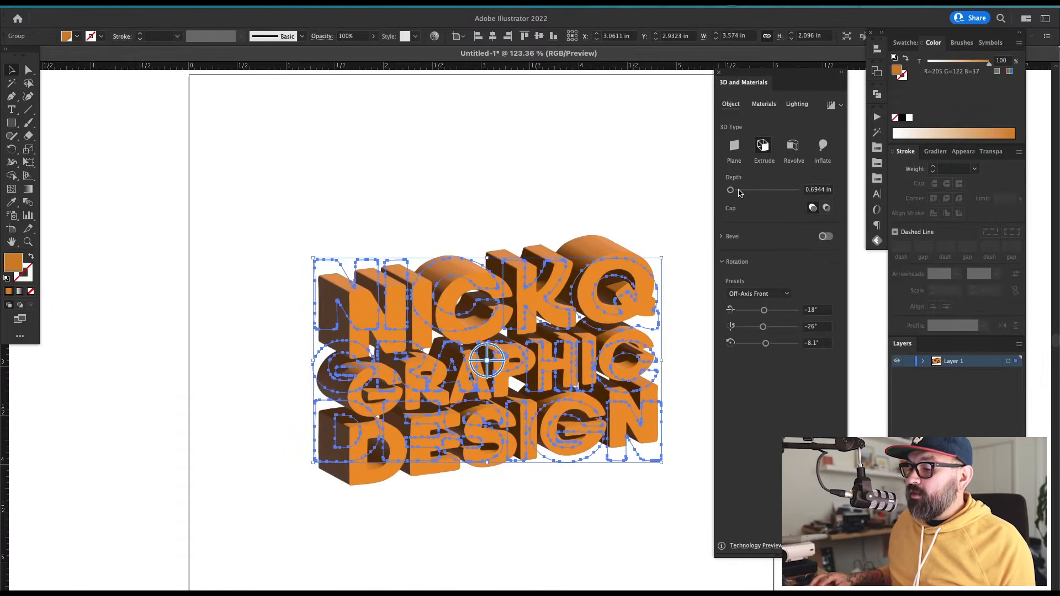
drag(731, 190, 732, 192)
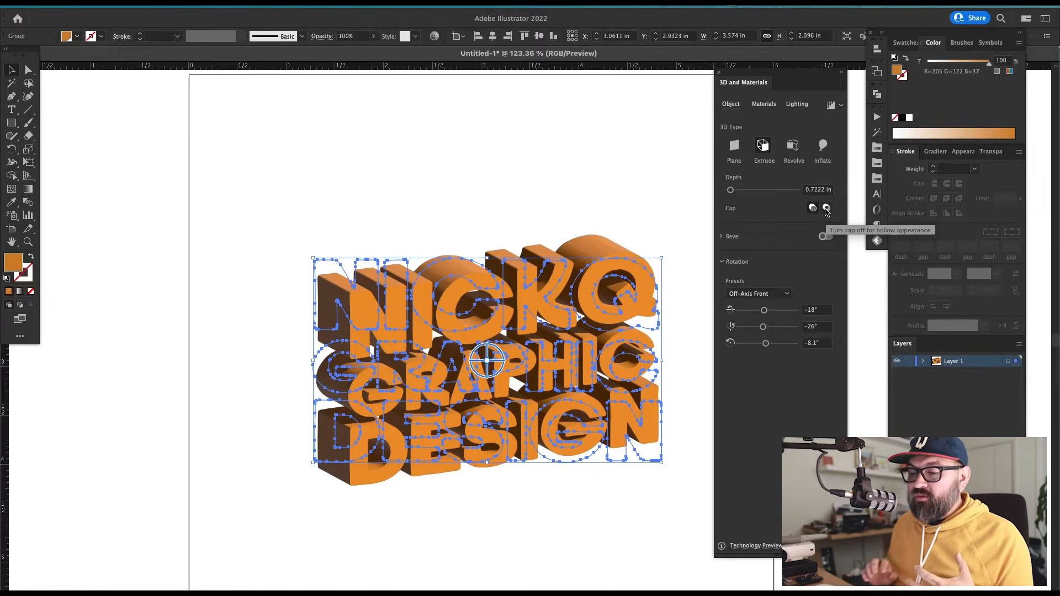
Turn on the bevel for the extruded lettering and set its shape to Round Outline.
click(722, 237)
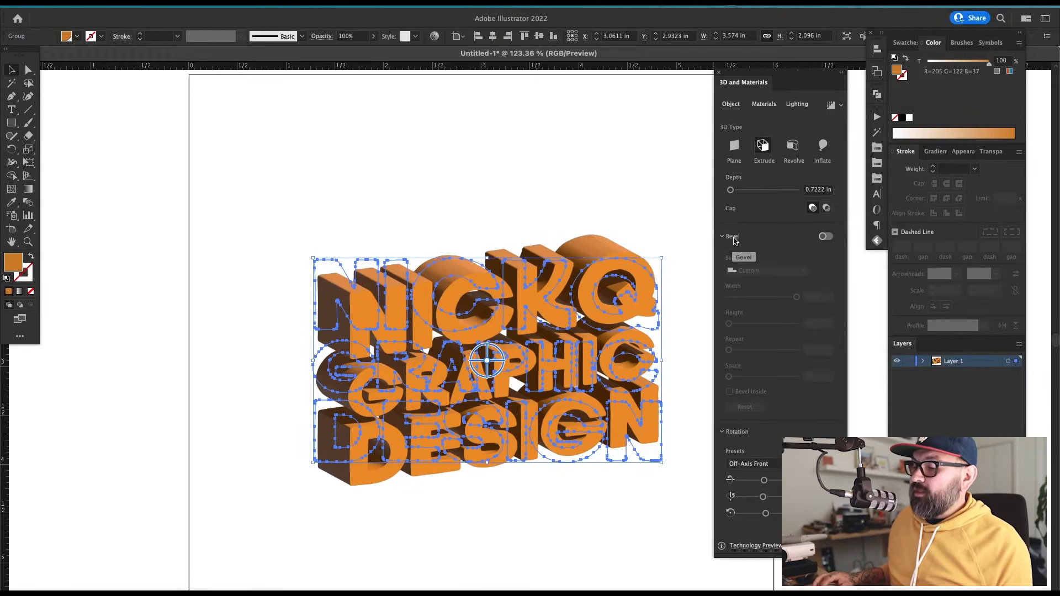
click(825, 236)
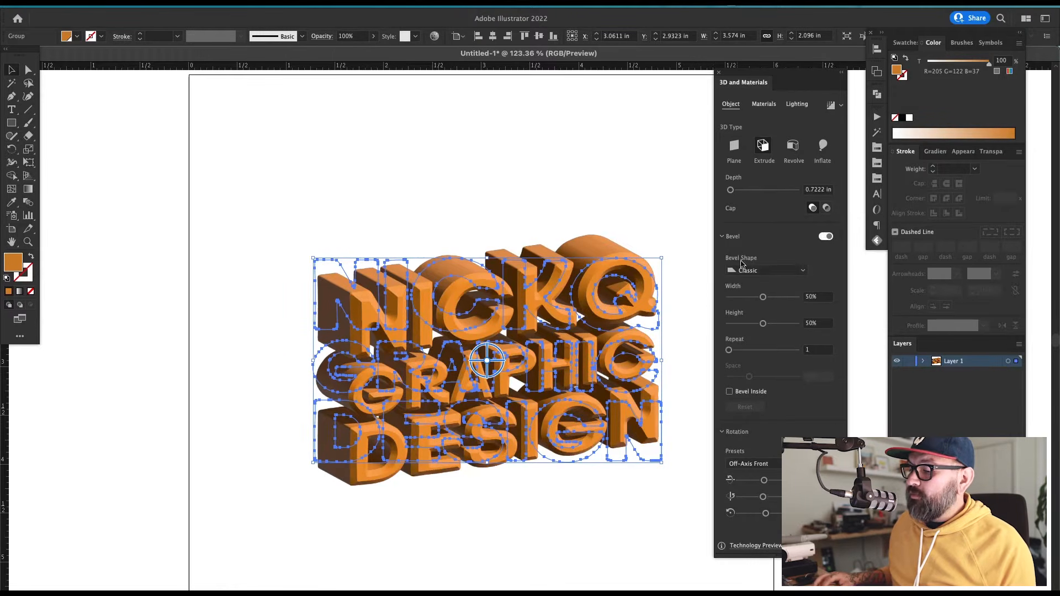
click(772, 271)
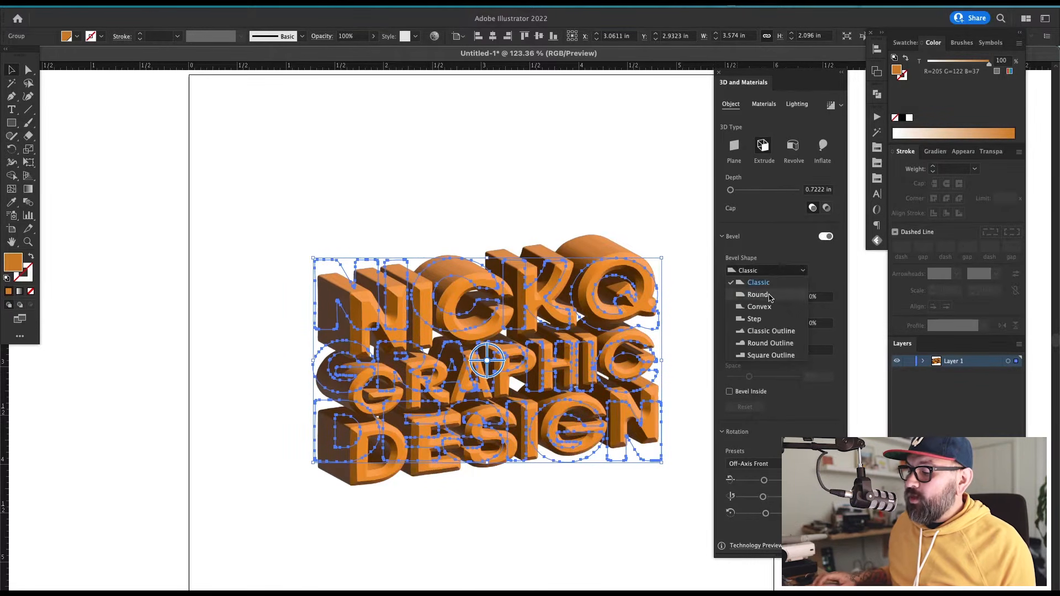
click(764, 344)
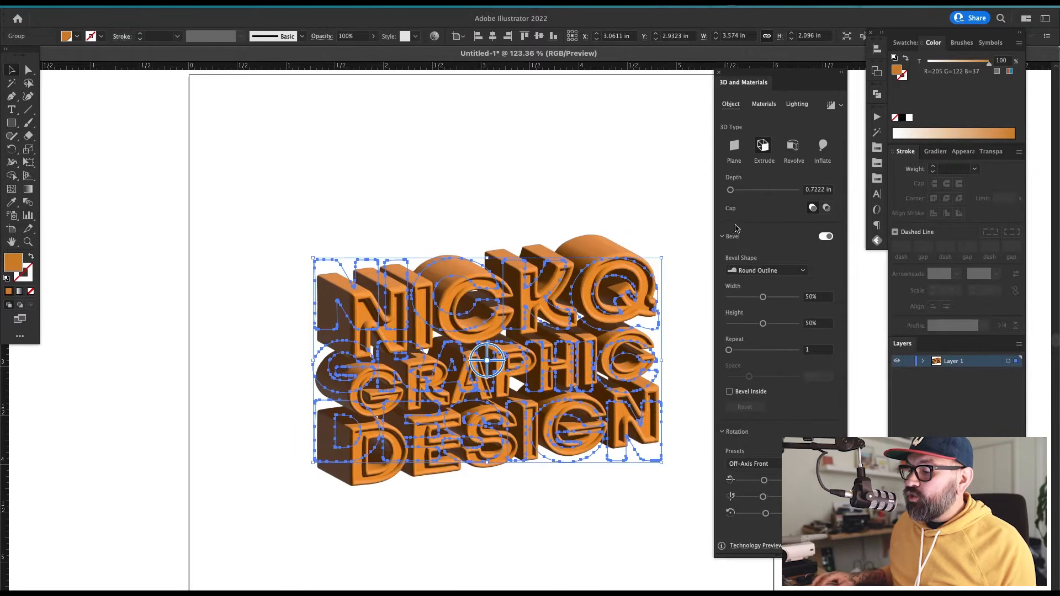
Try the Classic bevel shape on the lettering and settle on Round.
click(747, 273)
click(765, 284)
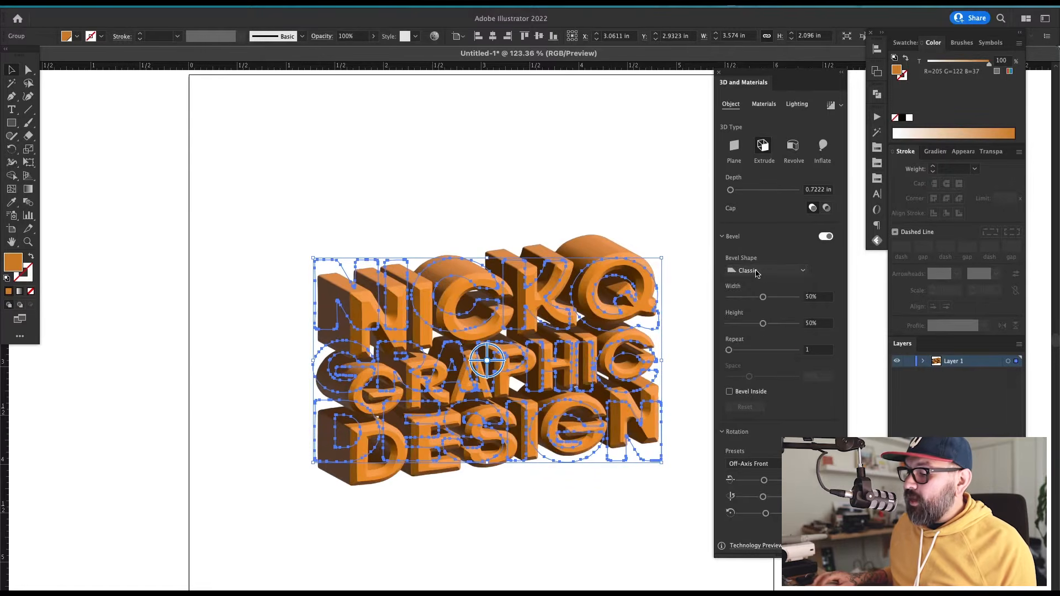
click(759, 271)
click(757, 294)
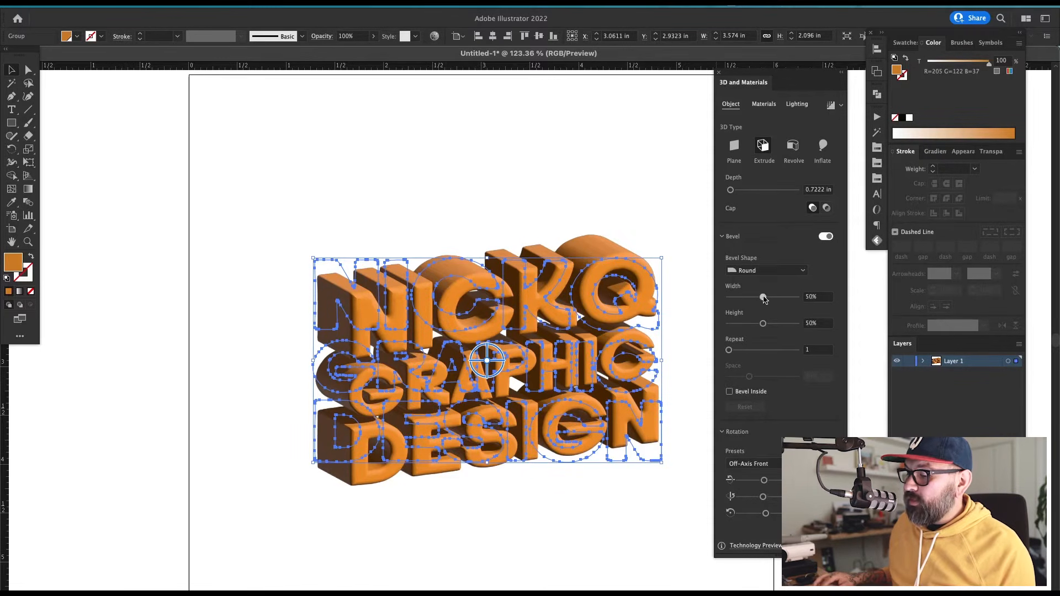
Reduce the width of the lettering's Round bevel to 9%.
drag(764, 299, 742, 298)
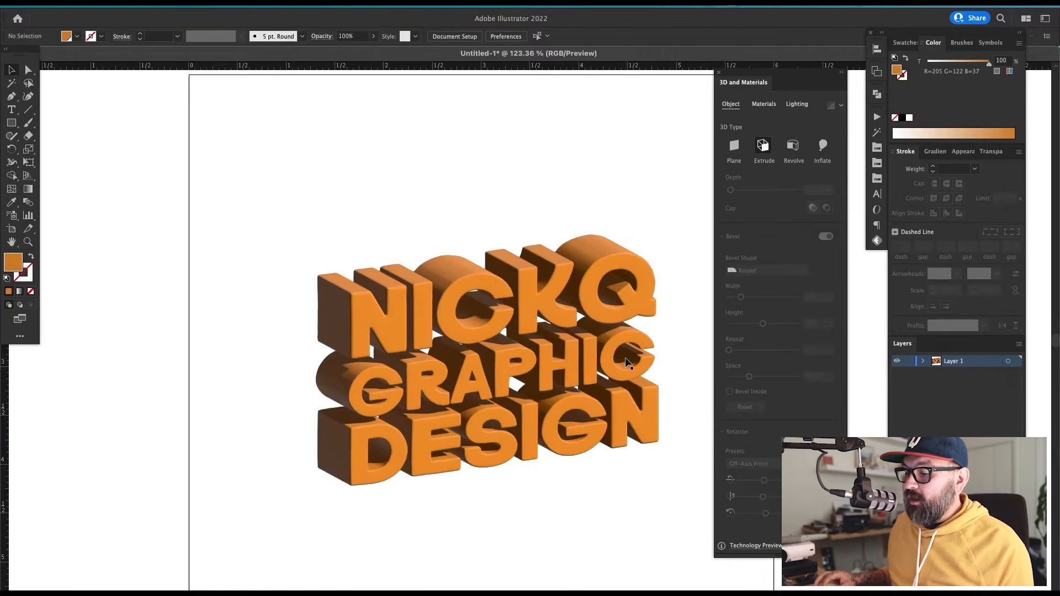
click(553, 294)
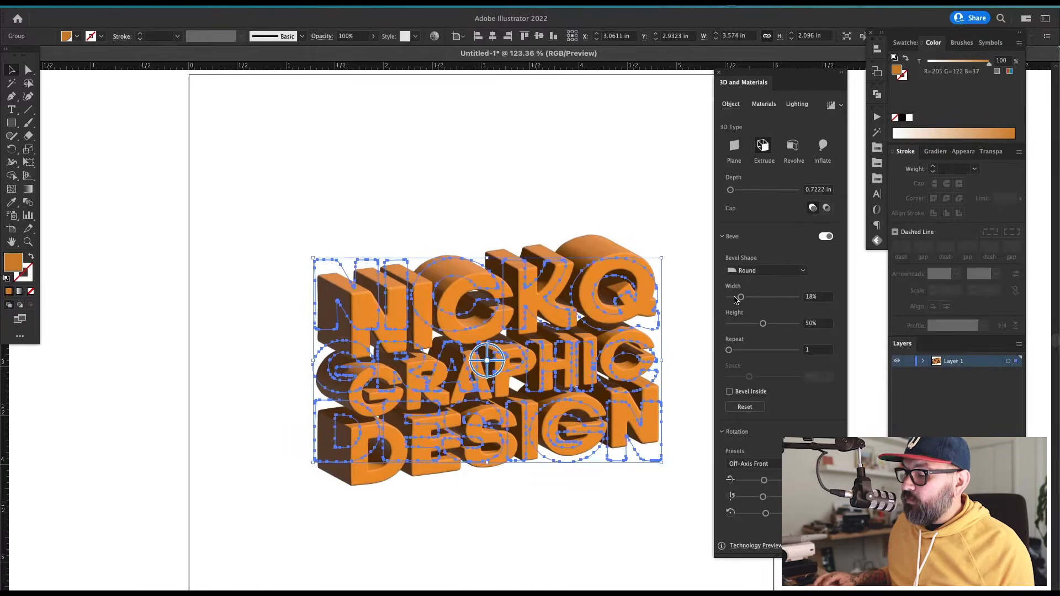
click(637, 205)
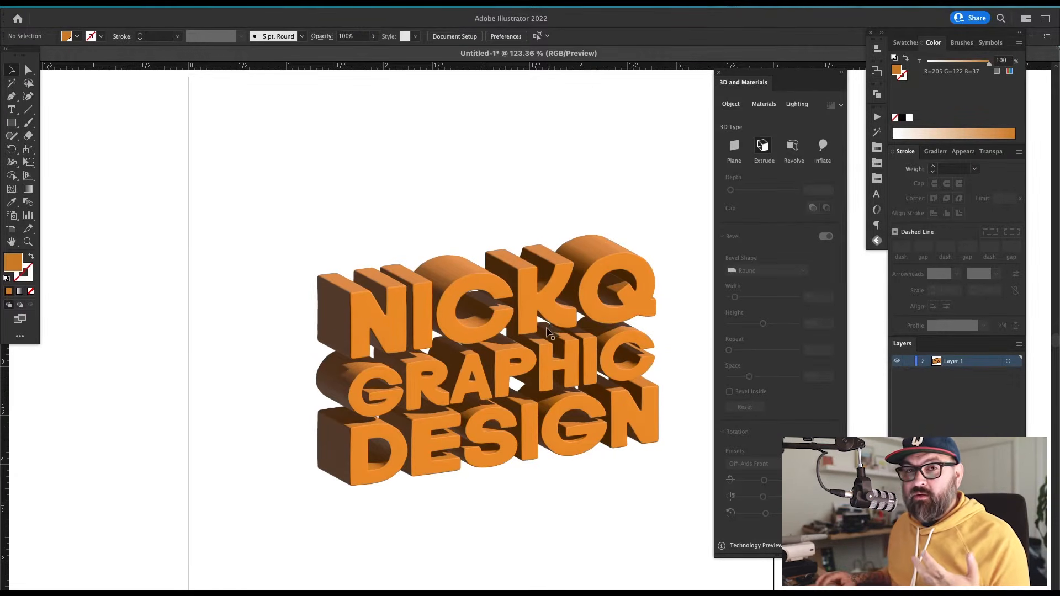
Preview the Off-Axis Left and Off-Axis Bottom rotation presets on the lettering and return to Off-Axis Front.
drag(614, 194, 646, 276)
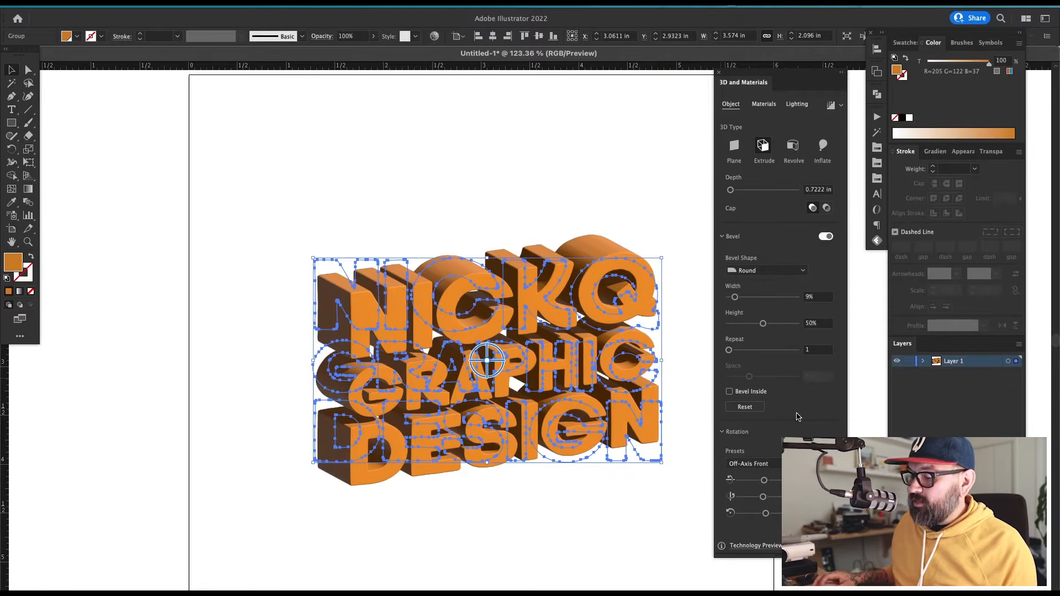
click(772, 466)
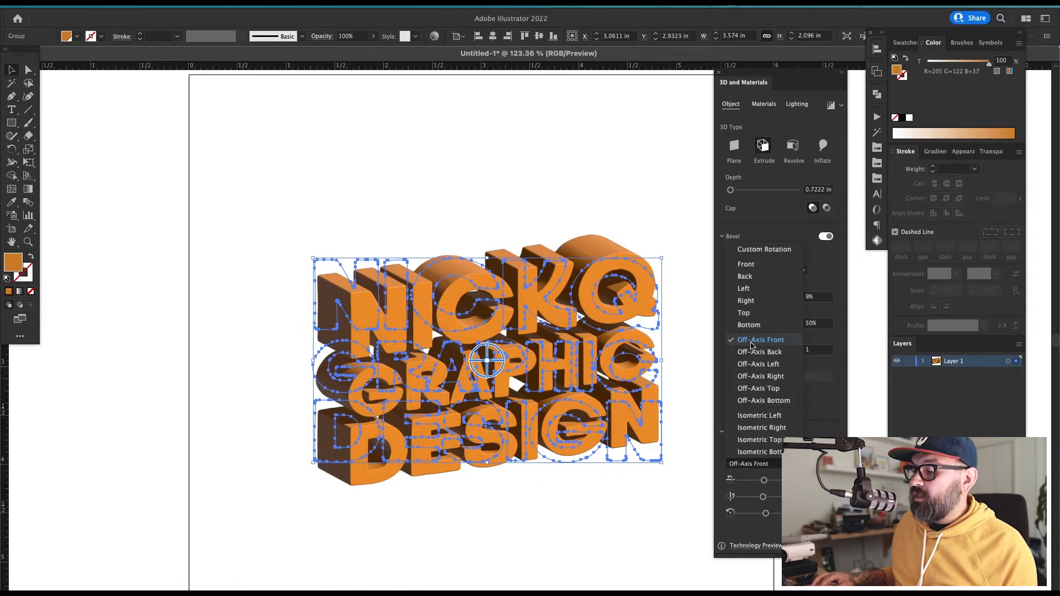
click(758, 365)
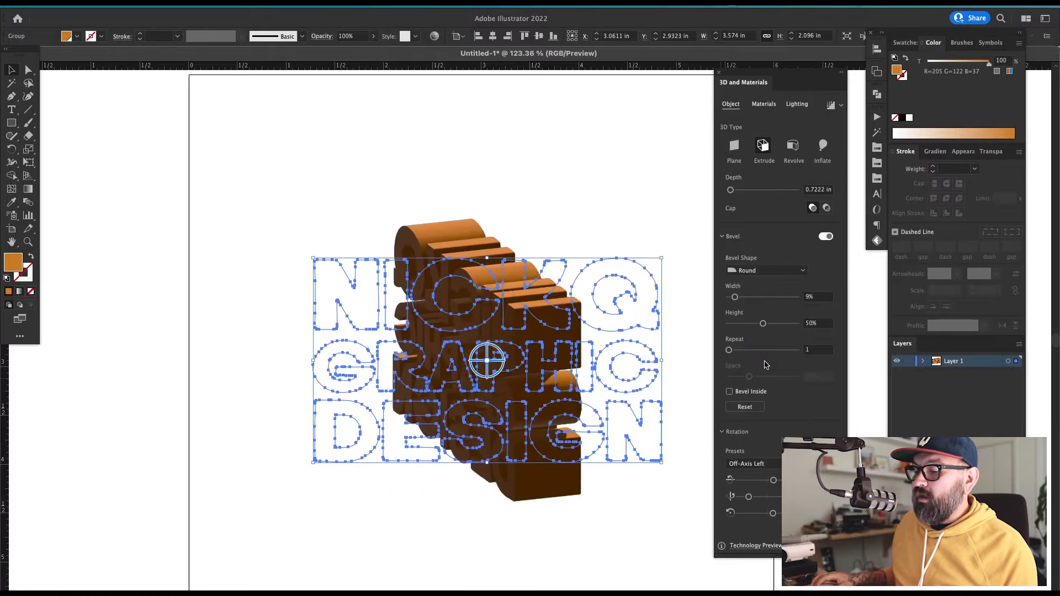
click(762, 464)
click(772, 401)
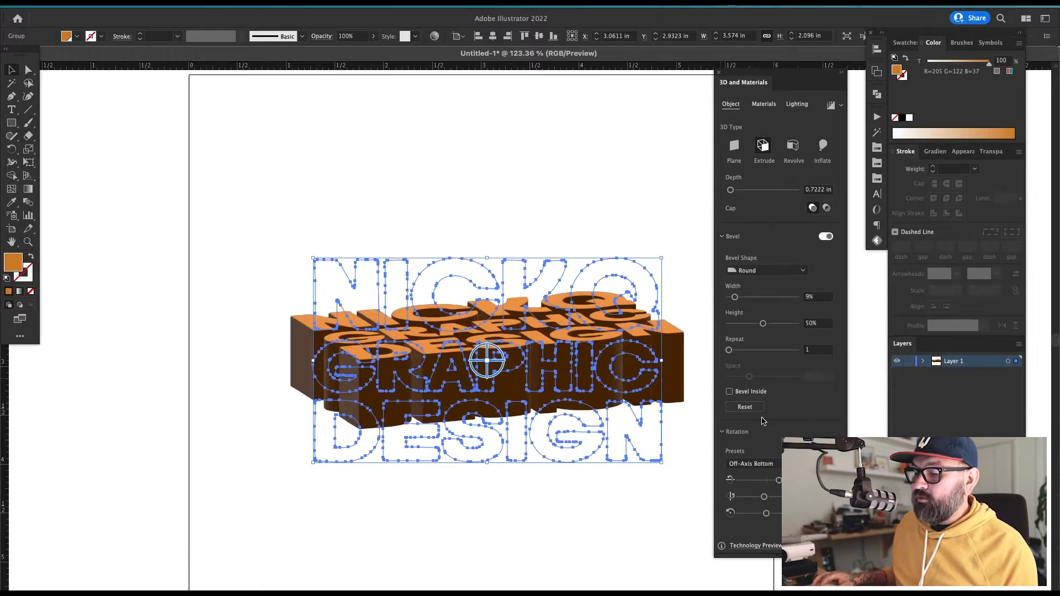
click(771, 464)
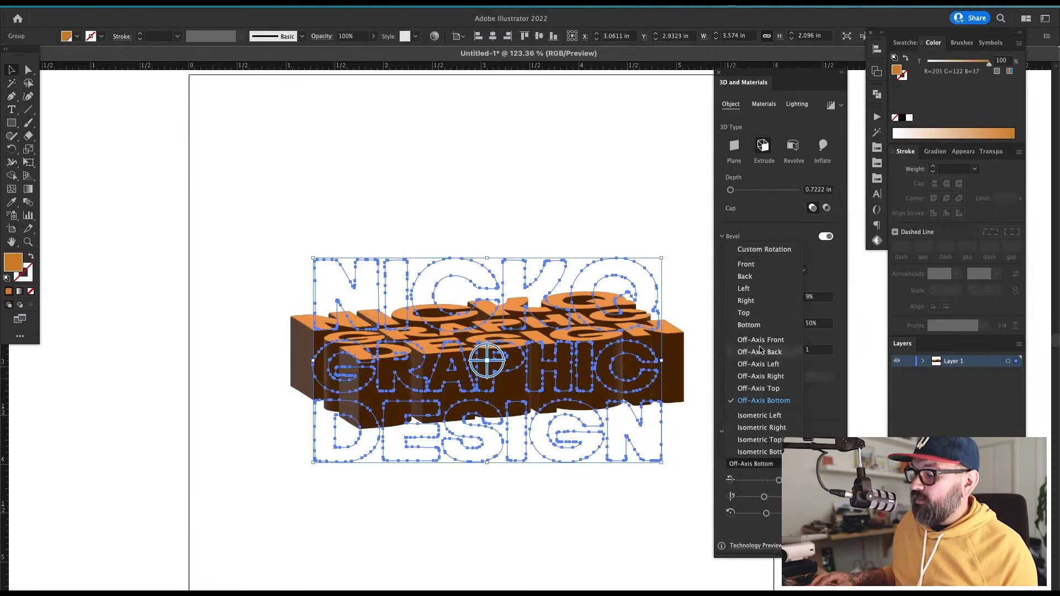
click(774, 342)
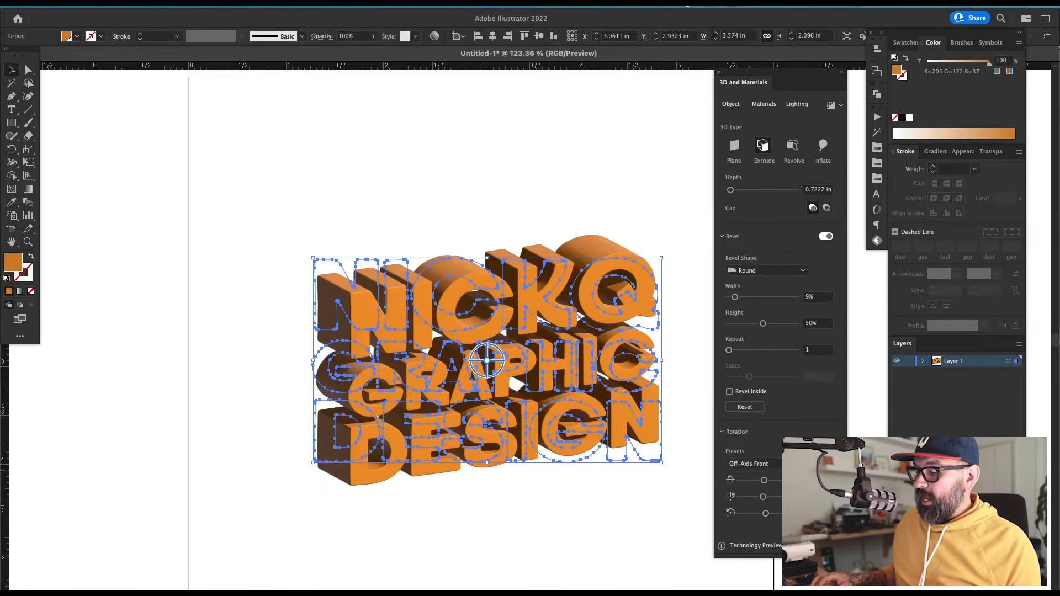
Adjust the lettering's rotation angles to a custom rotation that faces the front more directly.
mouse_move(764, 499)
mouse_down()
mouse_move(766, 482)
mouse_move(767, 516)
mouse_up()
click(684, 521)
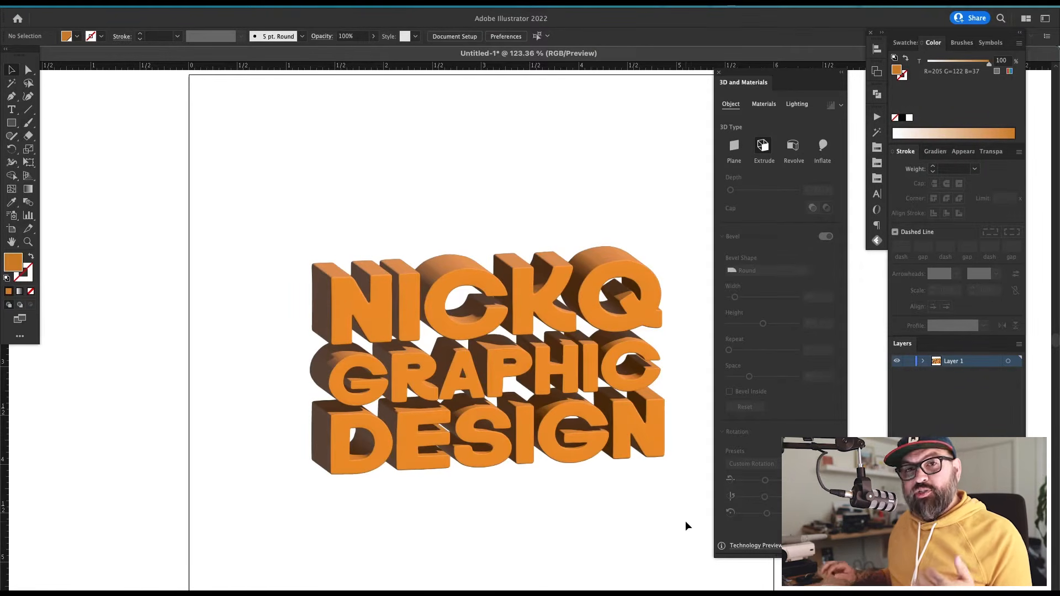
Browse the Adobe Substance materials and apply Smoothed Lace Trowel Stucco to the lettering.
key(super+a)
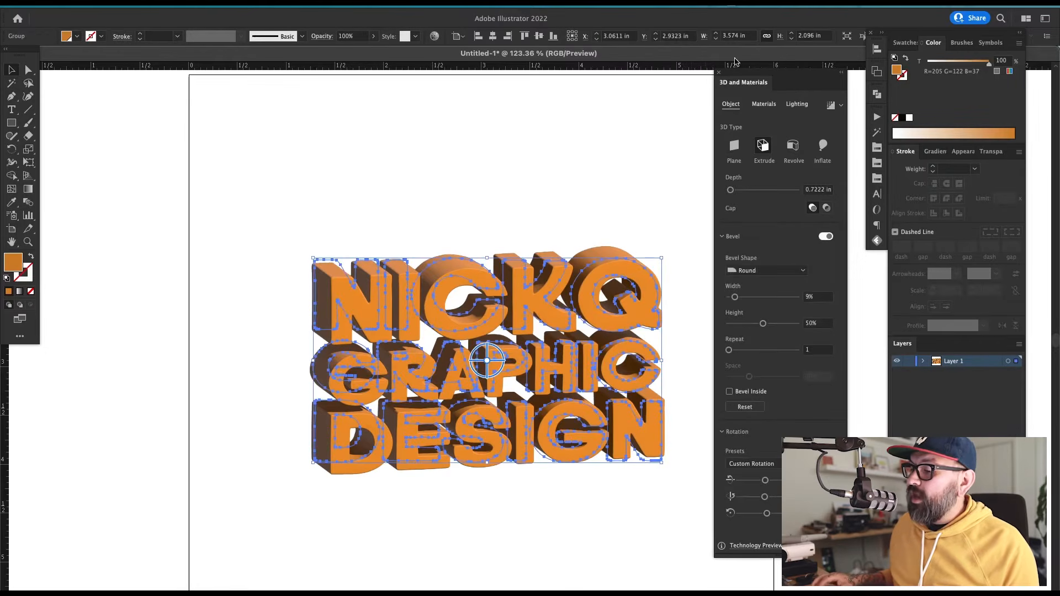
click(765, 104)
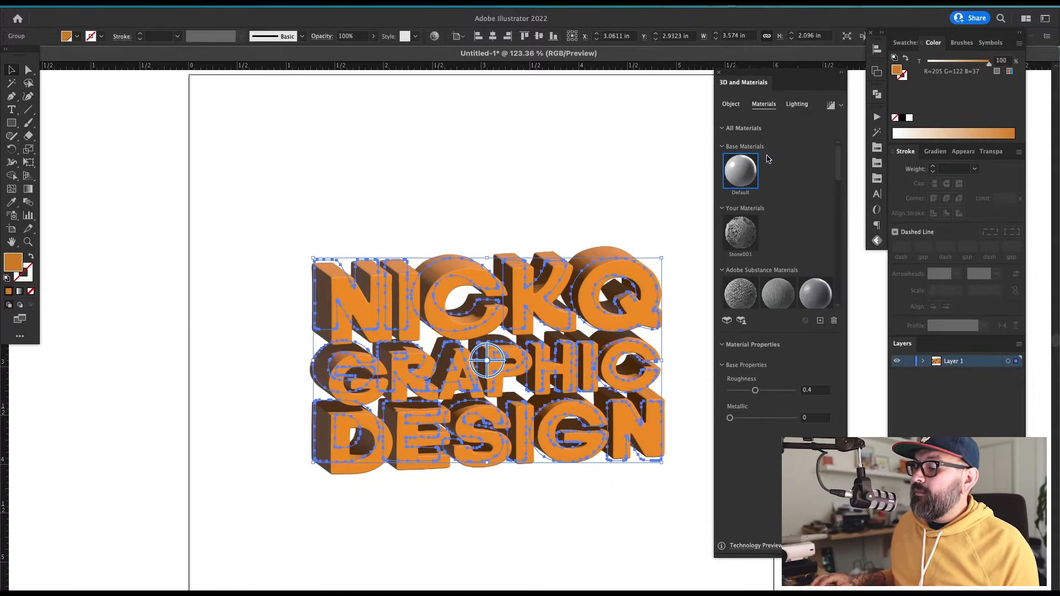
scroll(809, 210, down, 6)
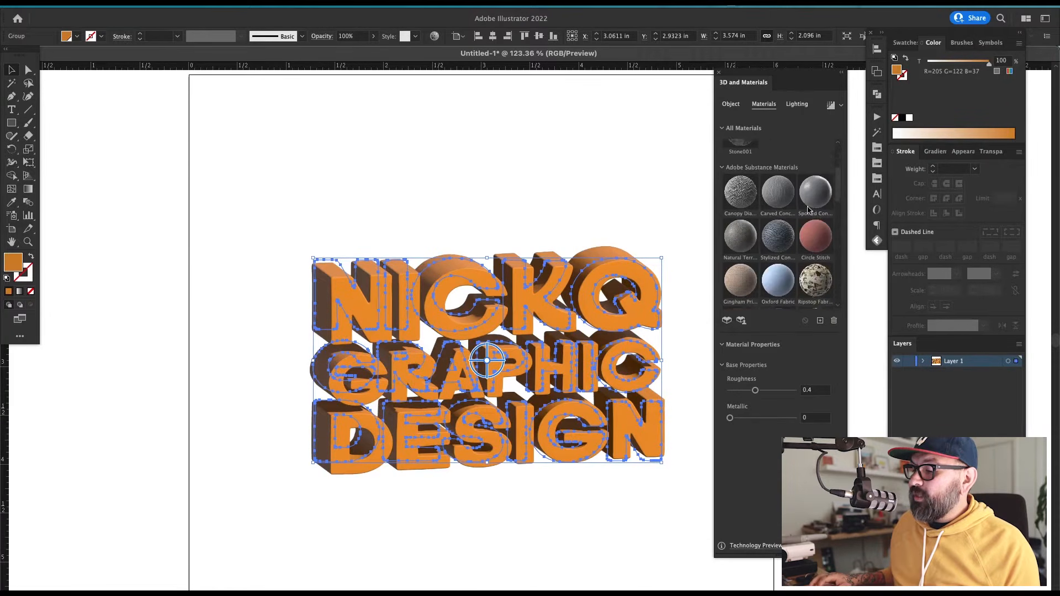
scroll(809, 210, down, 4)
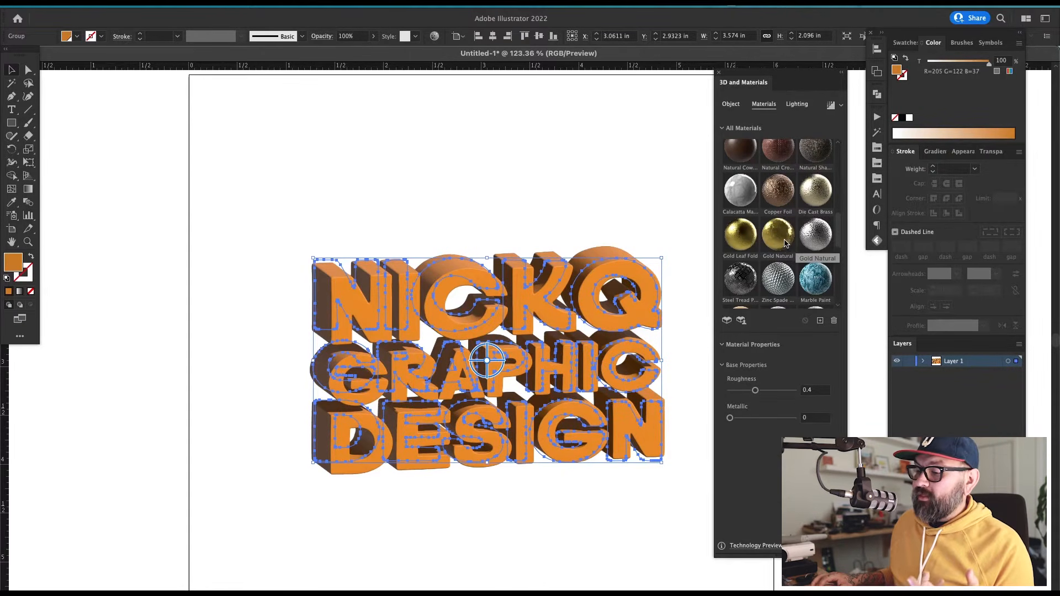
scroll(785, 243, down, 10)
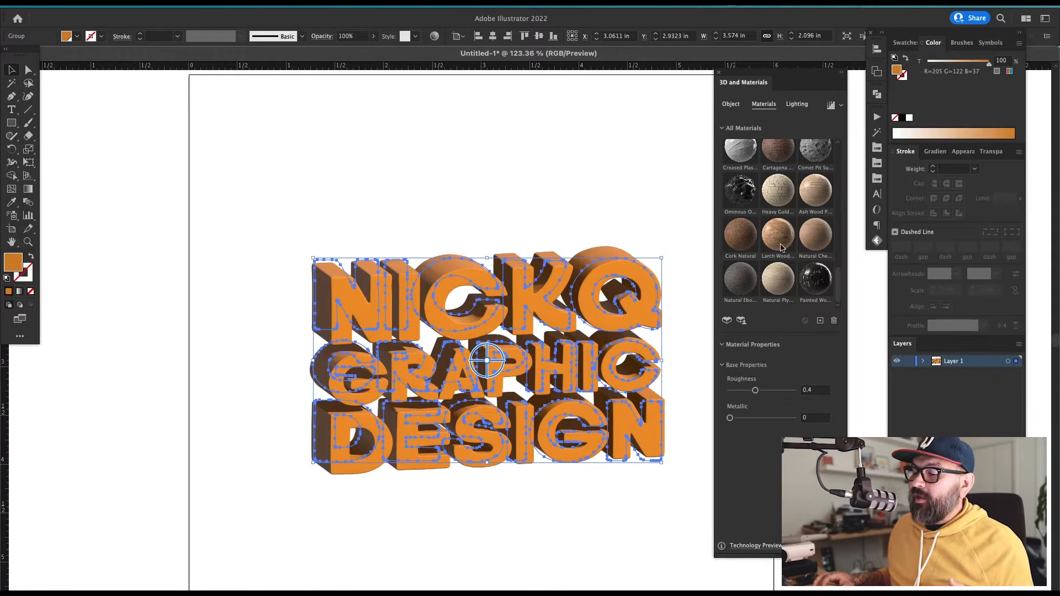
scroll(781, 242, up, 2)
scroll(784, 241, down, 2)
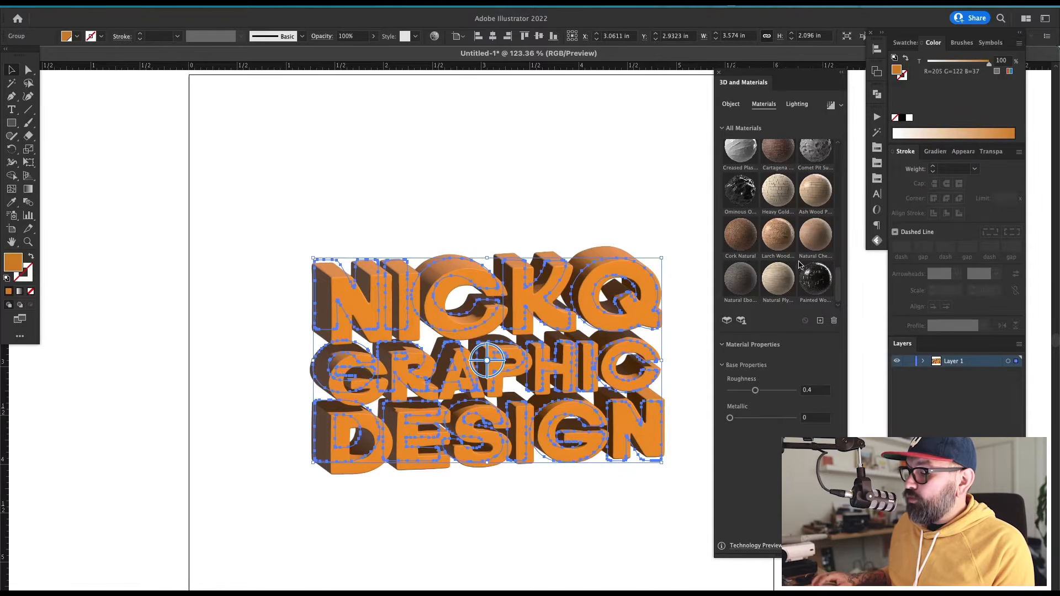
scroll(800, 270, up, 1)
scroll(791, 279, up, 2)
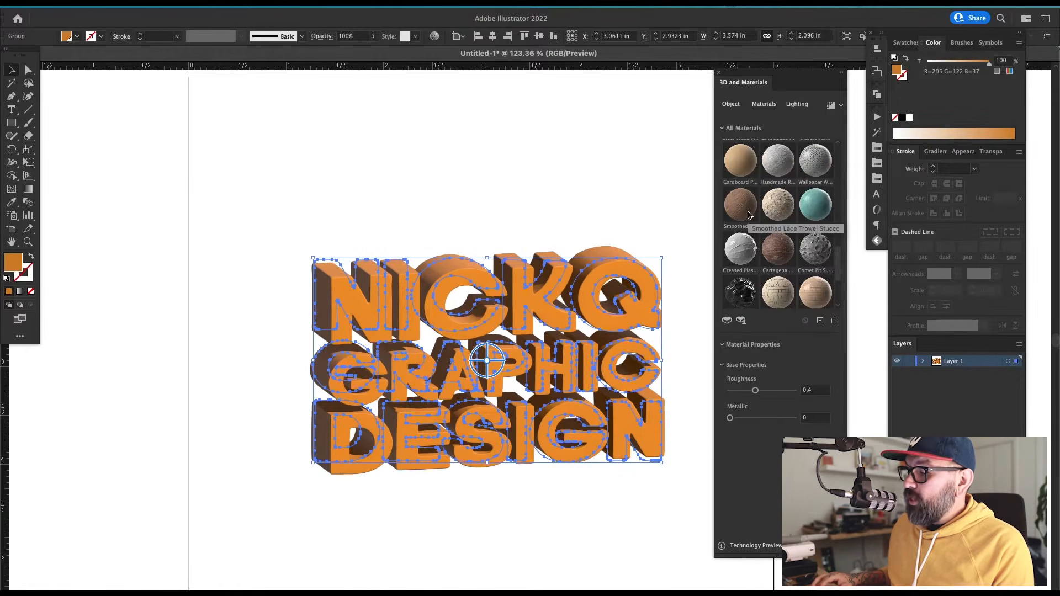
click(749, 215)
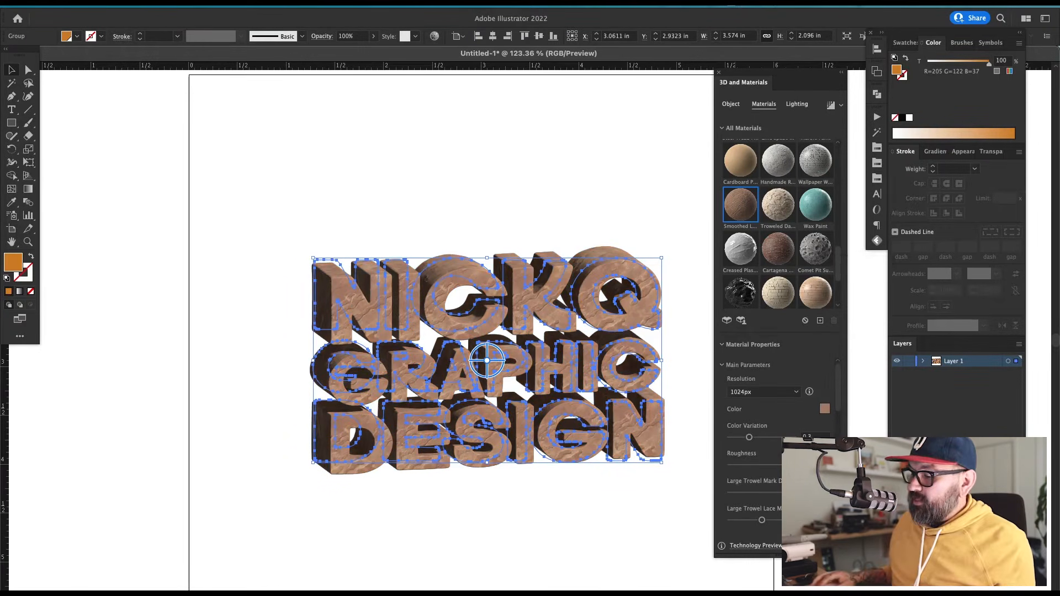
Change the stucco material's color to a bright orange with hue 25° and saturation 74%.
click(825, 409)
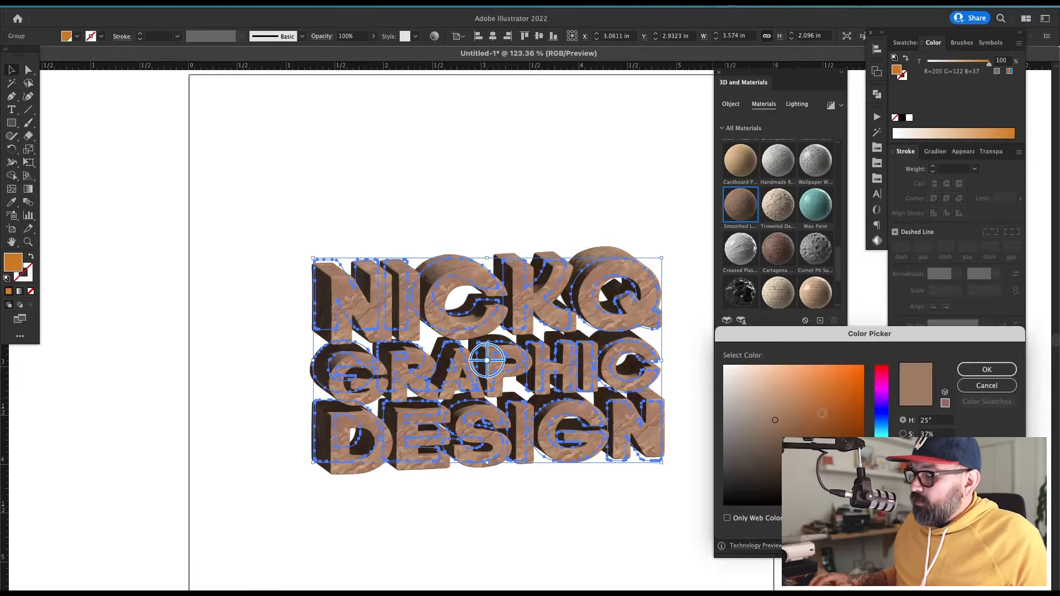
drag(834, 379, 828, 371)
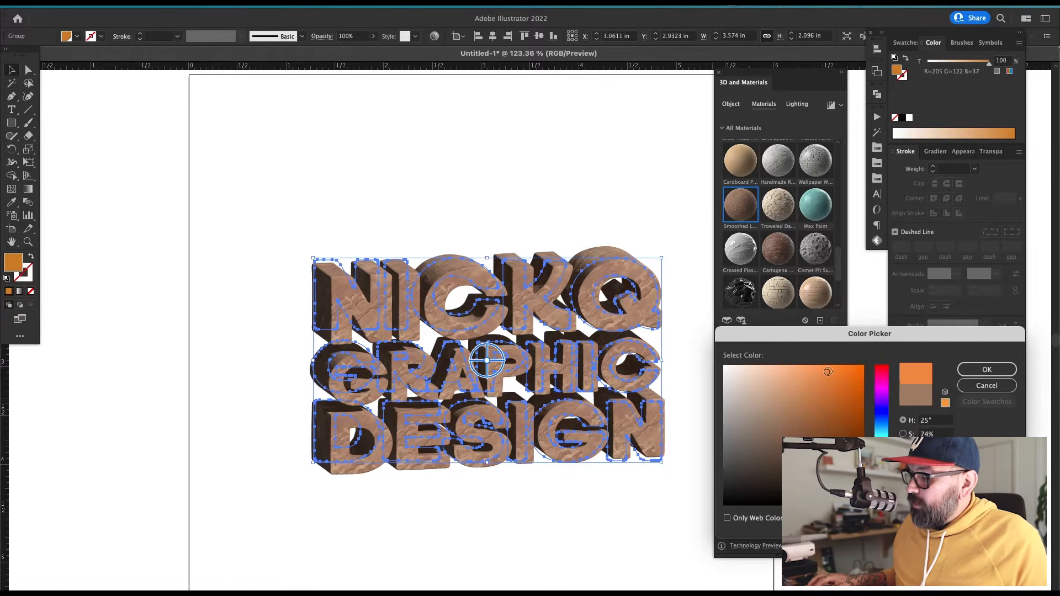
key(Return)
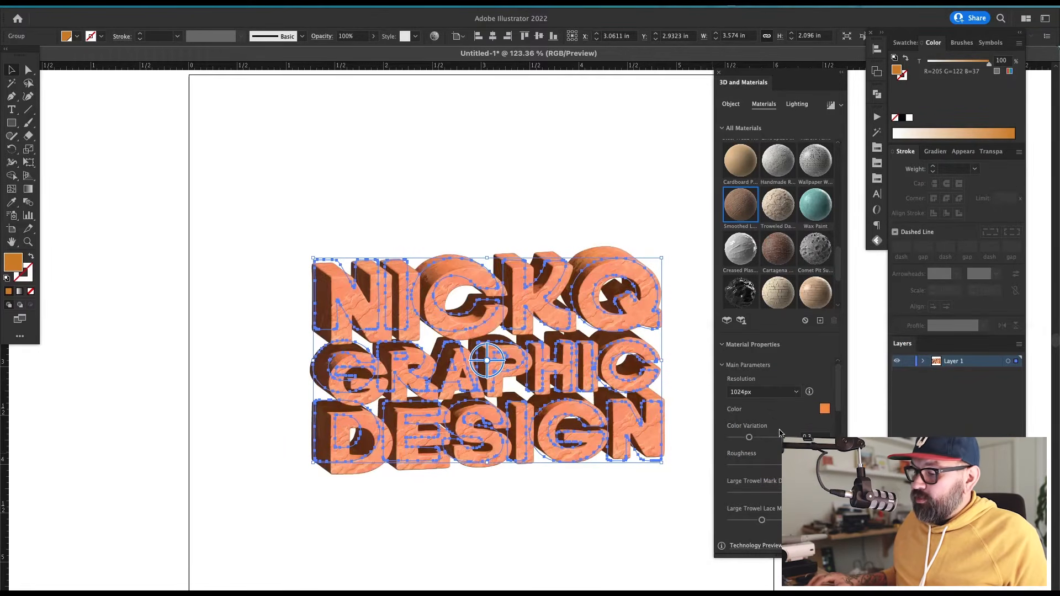
Copy the hex code of the lettering's orange fill and set the stucco material's color to cd7a25.
click(824, 409)
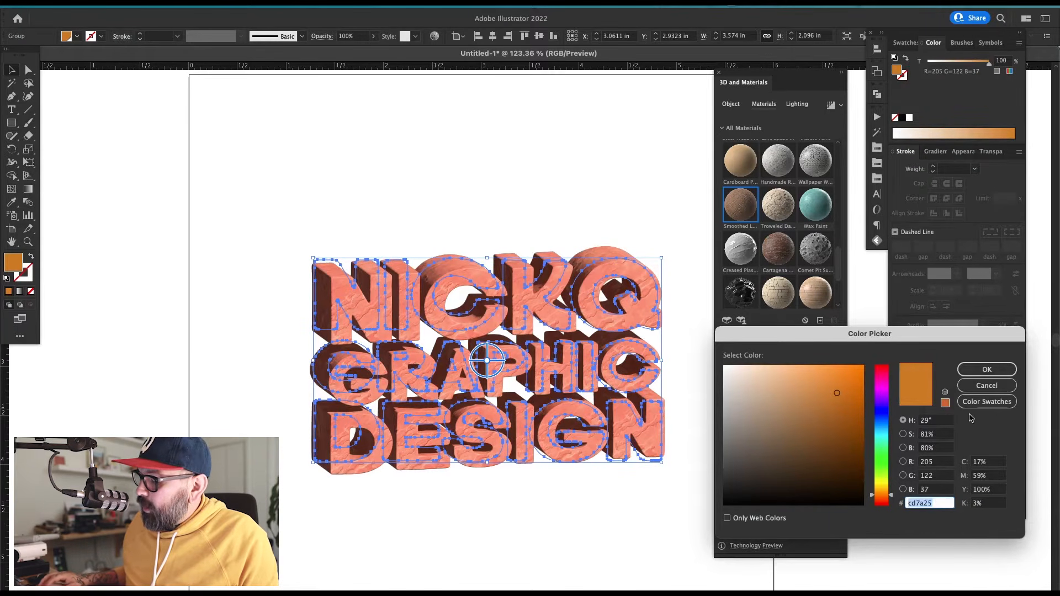
click(986, 369)
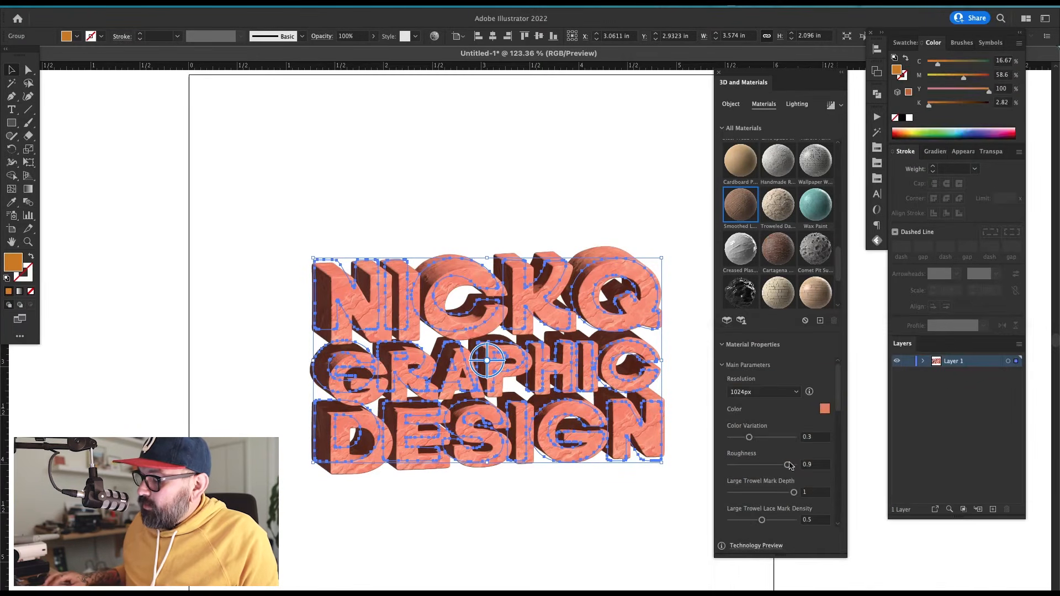
click(825, 410)
text(cd7a25)
click(986, 370)
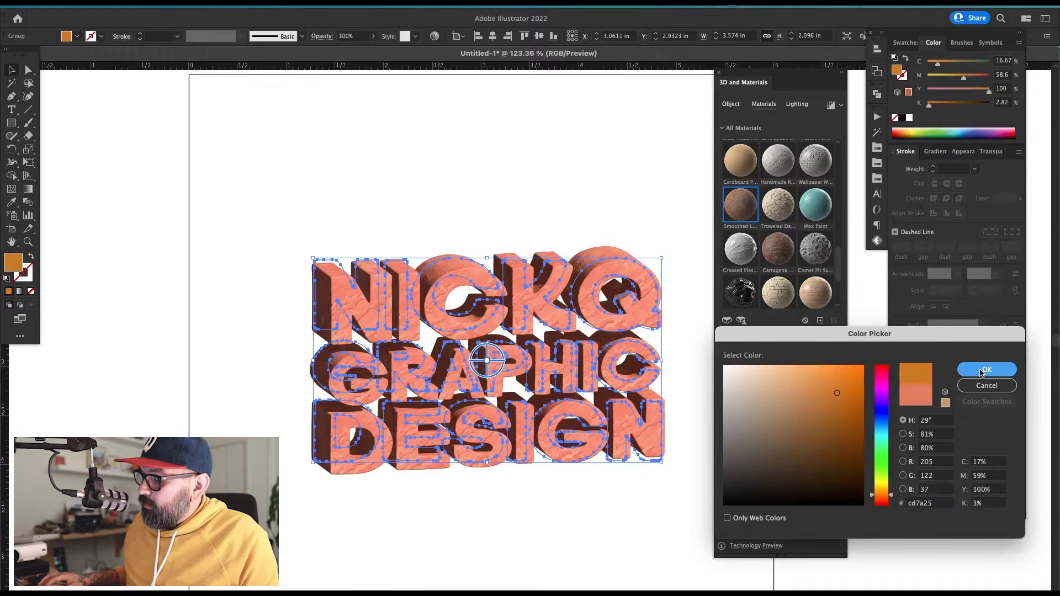
click(588, 364)
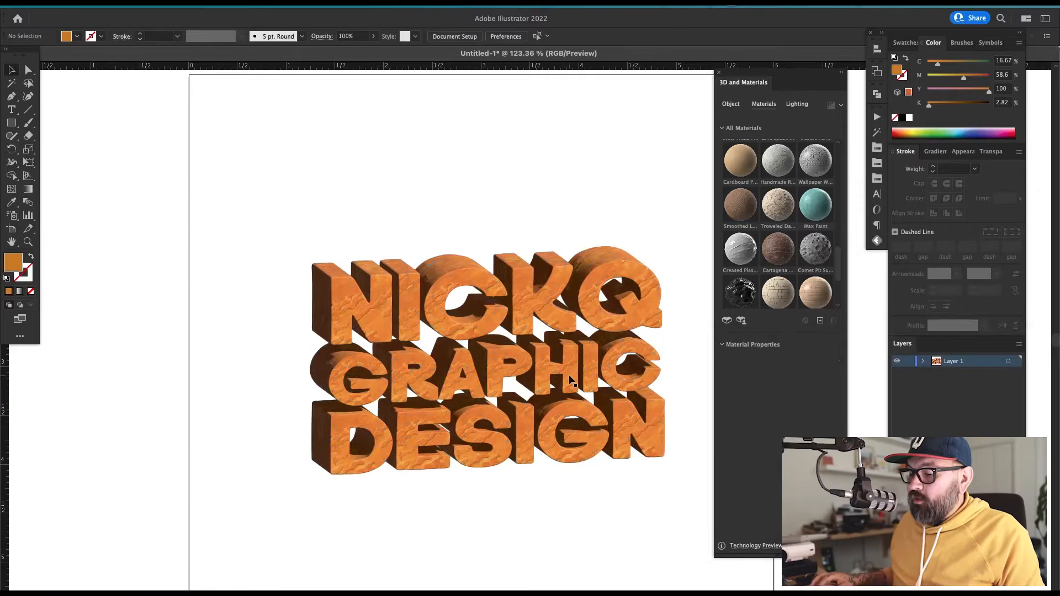
Reduce the lettering's stucco material color variation to 0.12 and look through the material's remaining parameters.
click(588, 365)
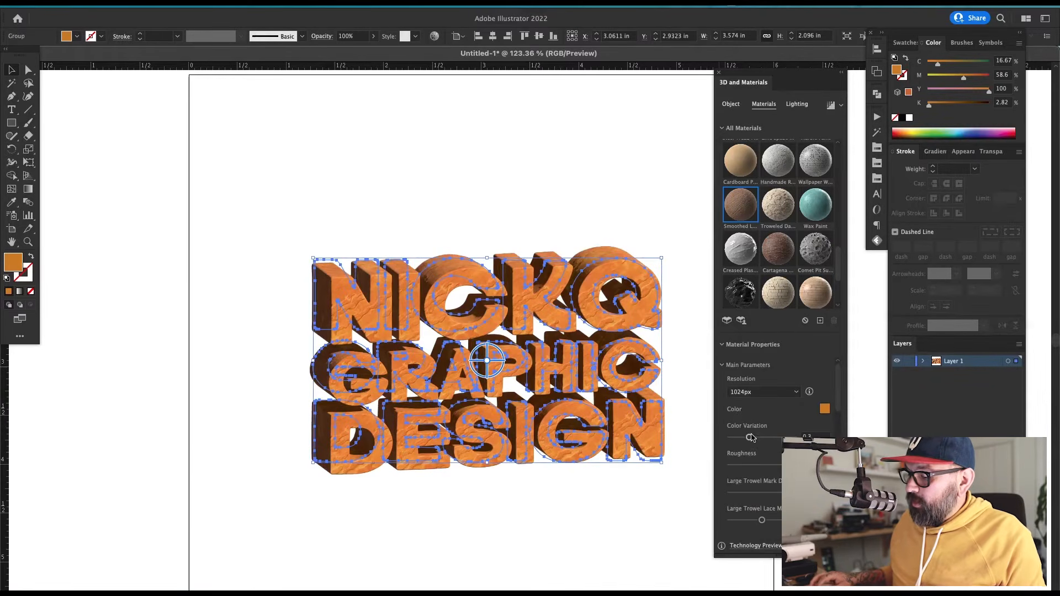
drag(749, 437, 743, 439)
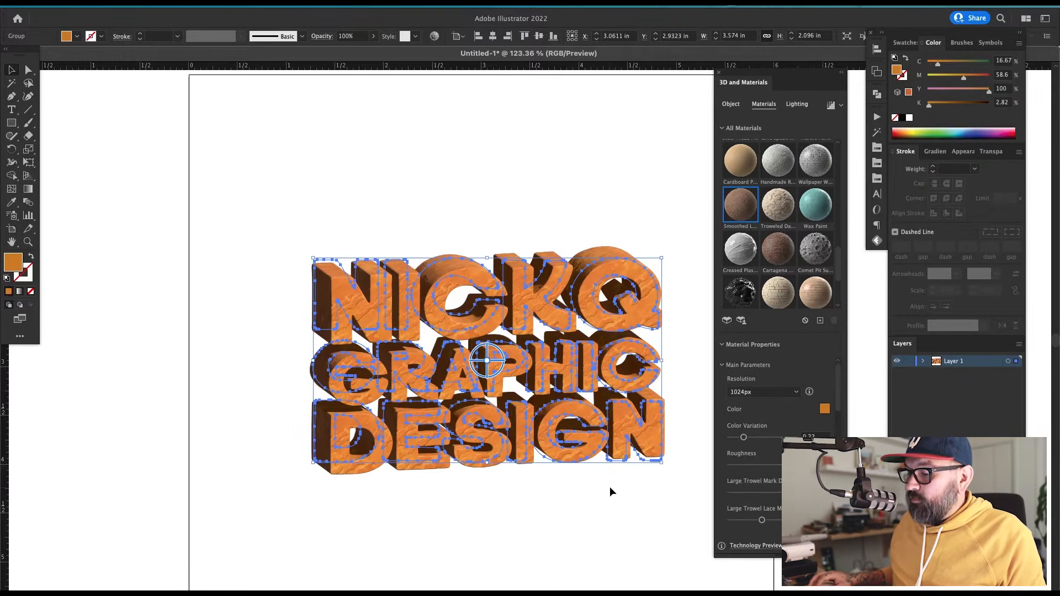
drag(744, 438, 736, 440)
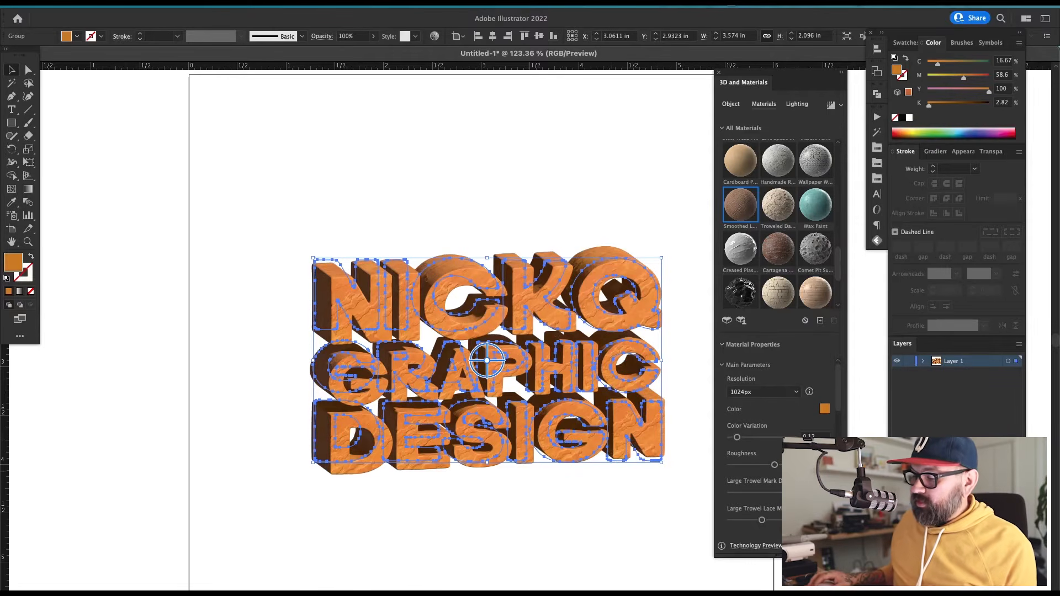
drag(838, 397, 834, 427)
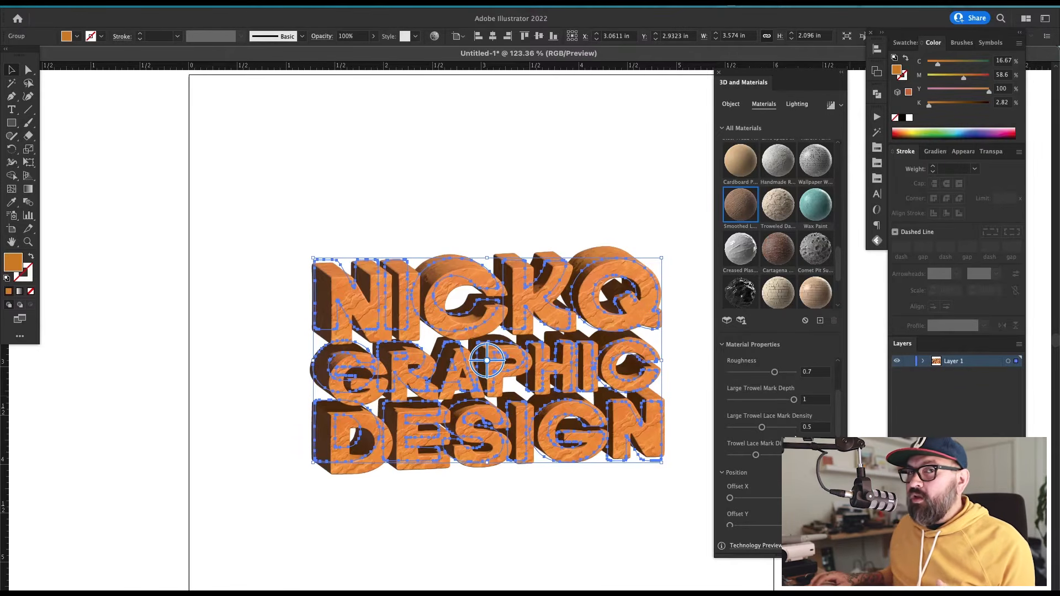
scroll(775, 474, down, 5)
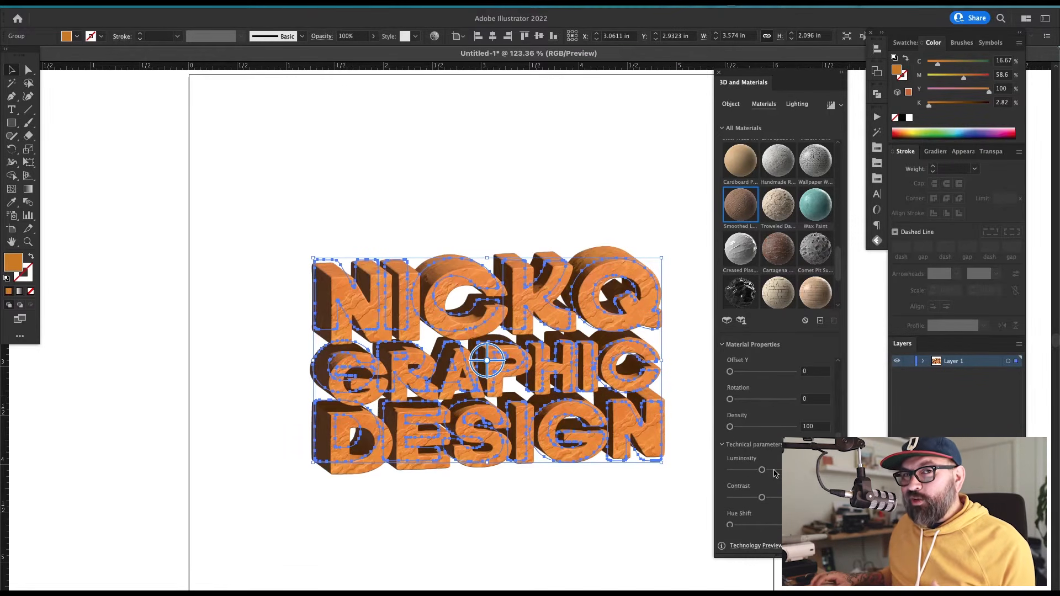
scroll(775, 474, down, 5)
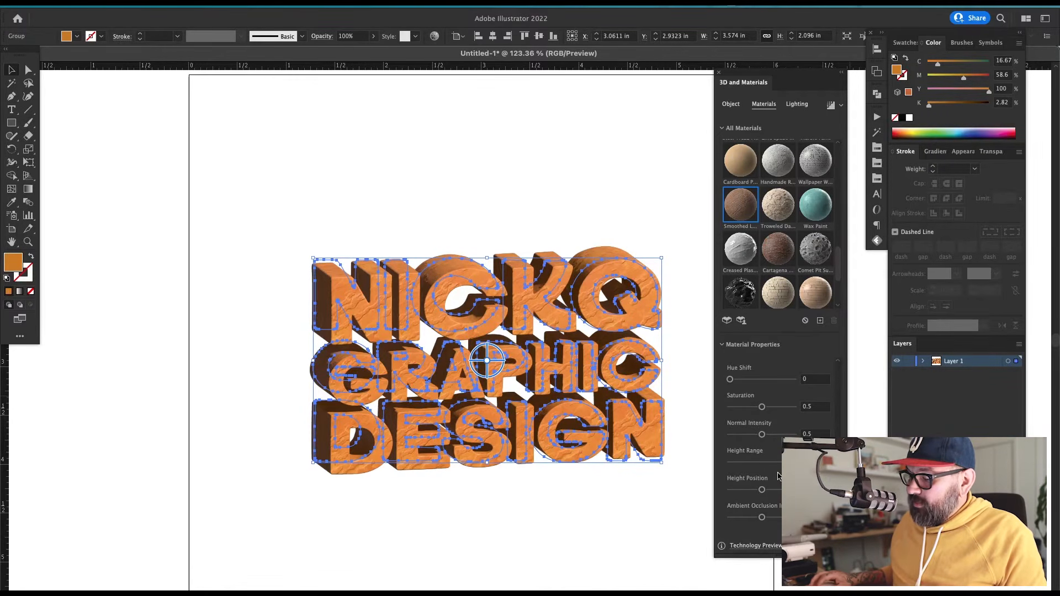
scroll(779, 476, up, 10)
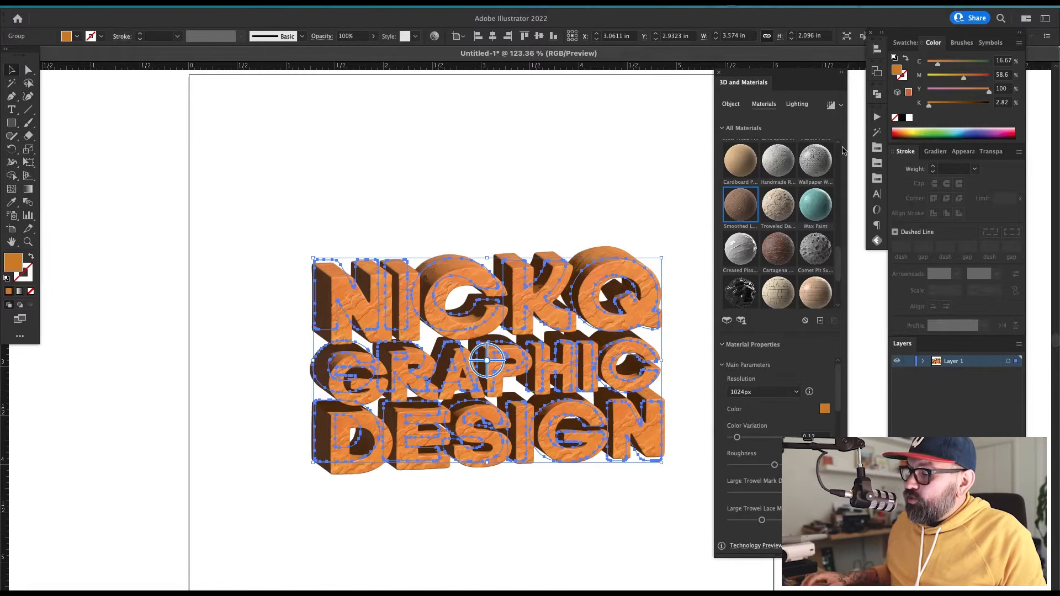
scroll(844, 150, up, 1)
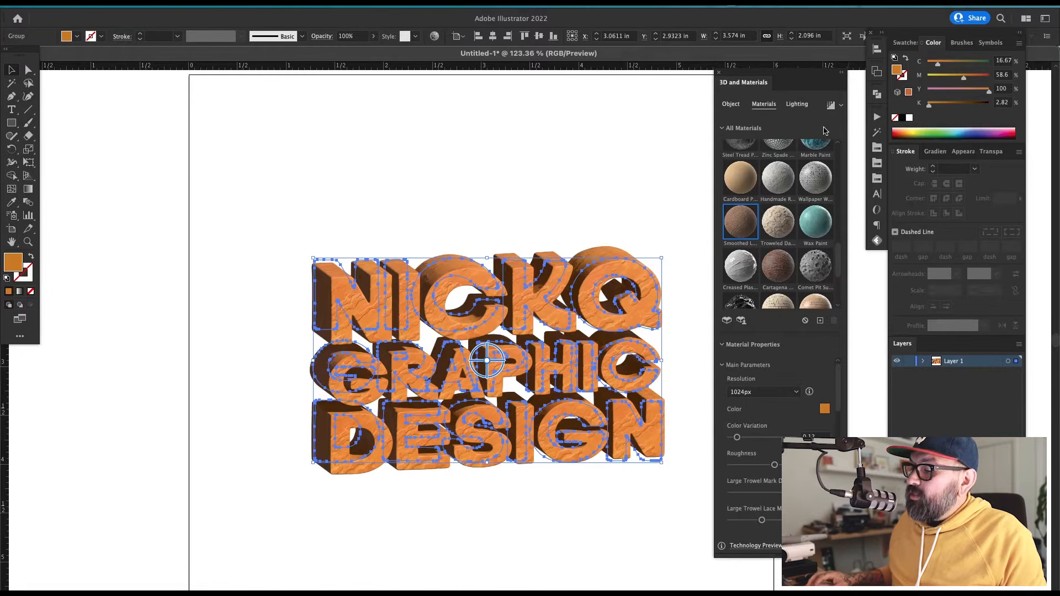
Turn on shadows in the lettering's lighting settings and position them below the object.
click(797, 105)
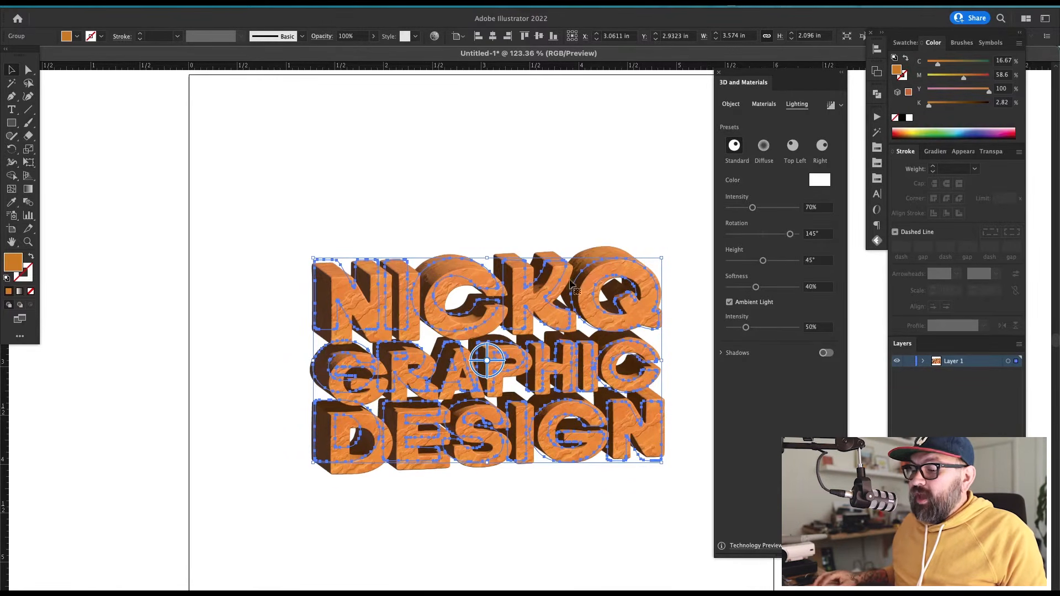
click(677, 334)
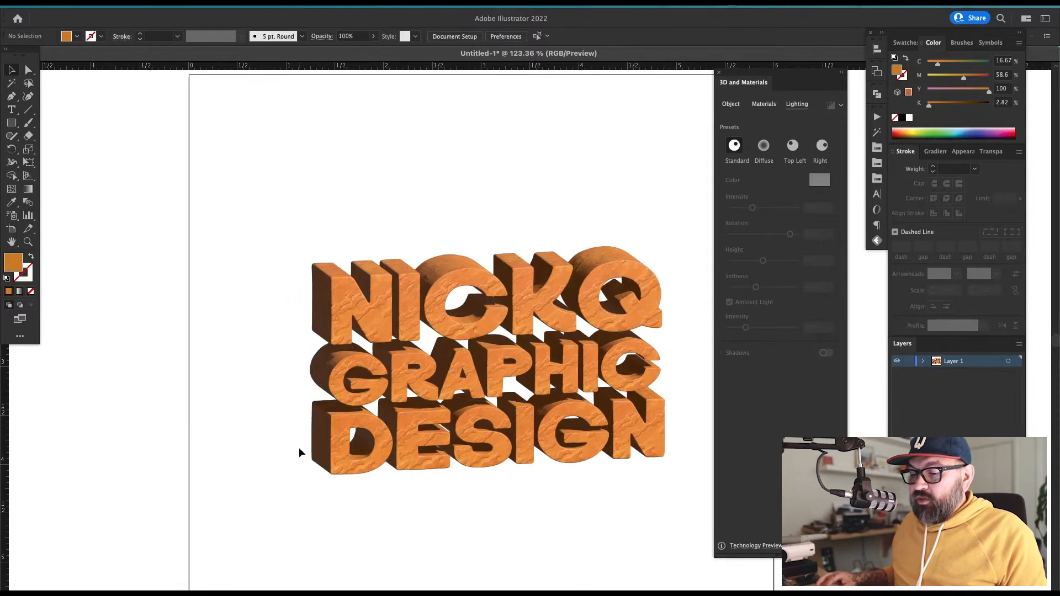
drag(604, 216, 490, 338)
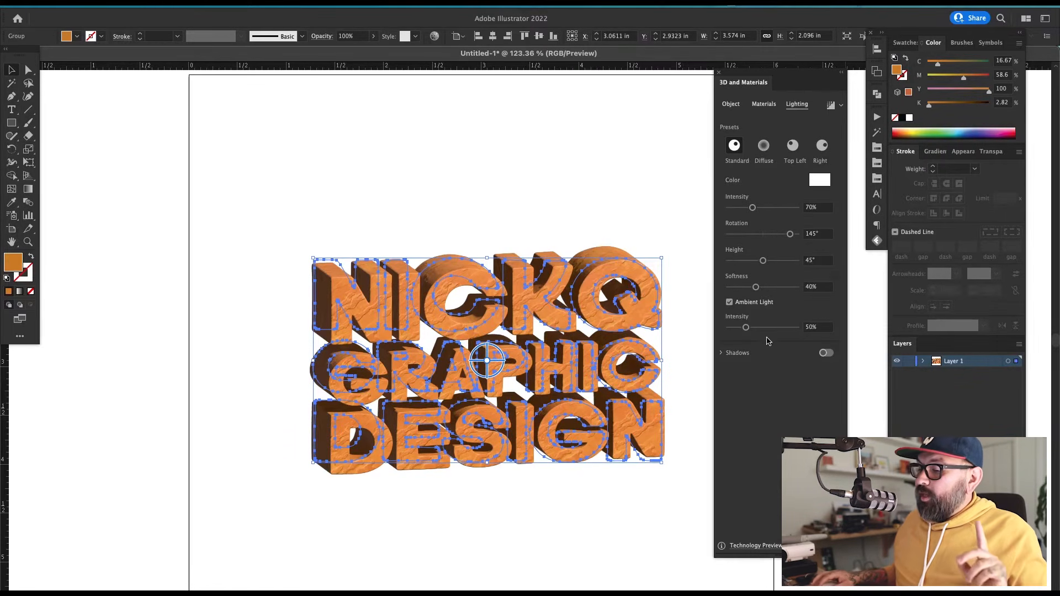
click(826, 354)
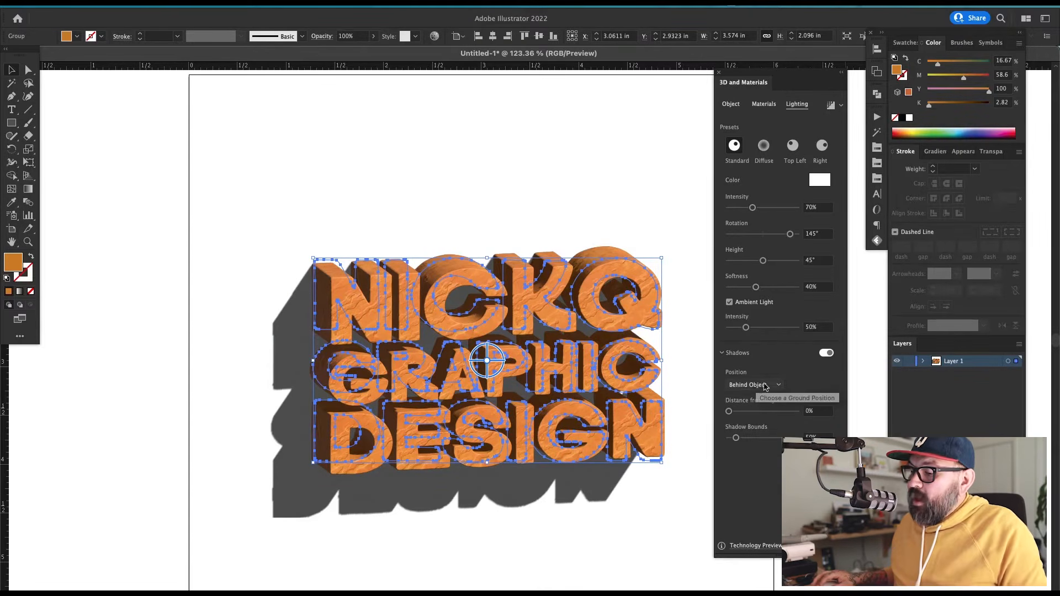
click(746, 385)
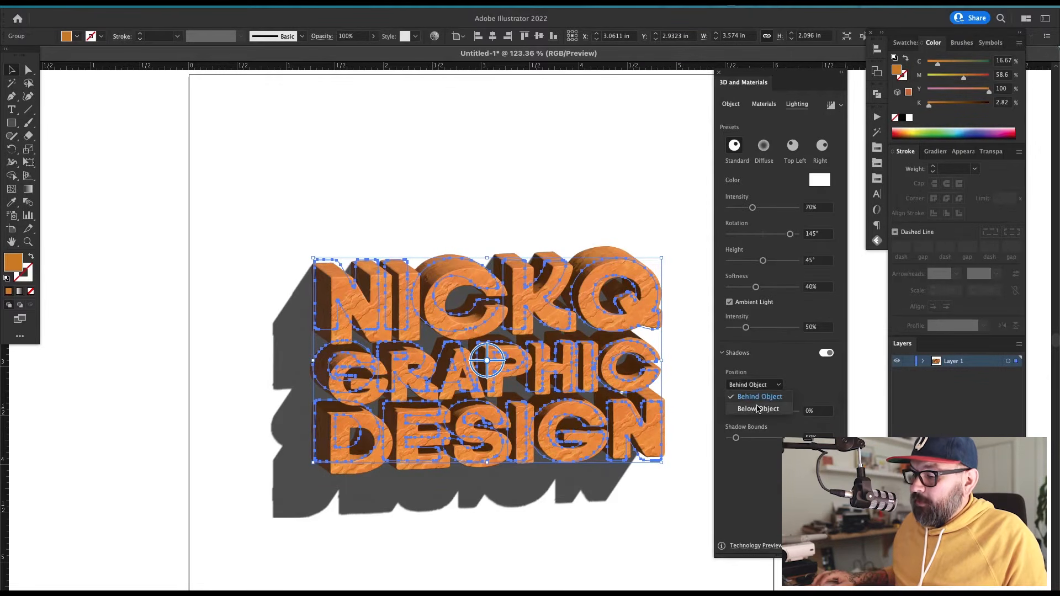
click(762, 410)
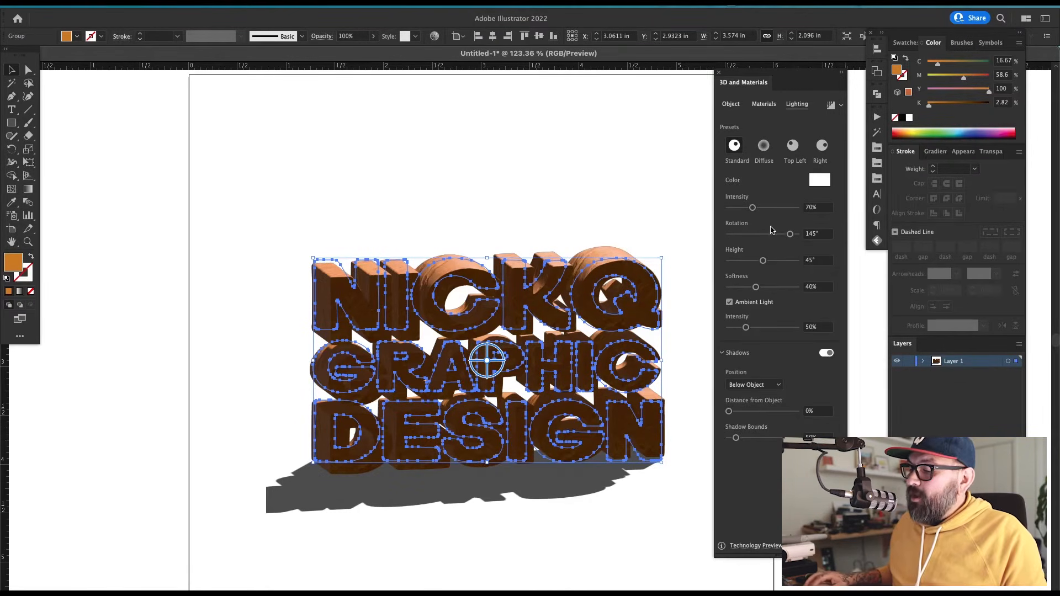
Set the light's rotation to -2° and its softness to 90%.
drag(791, 236, 764, 237)
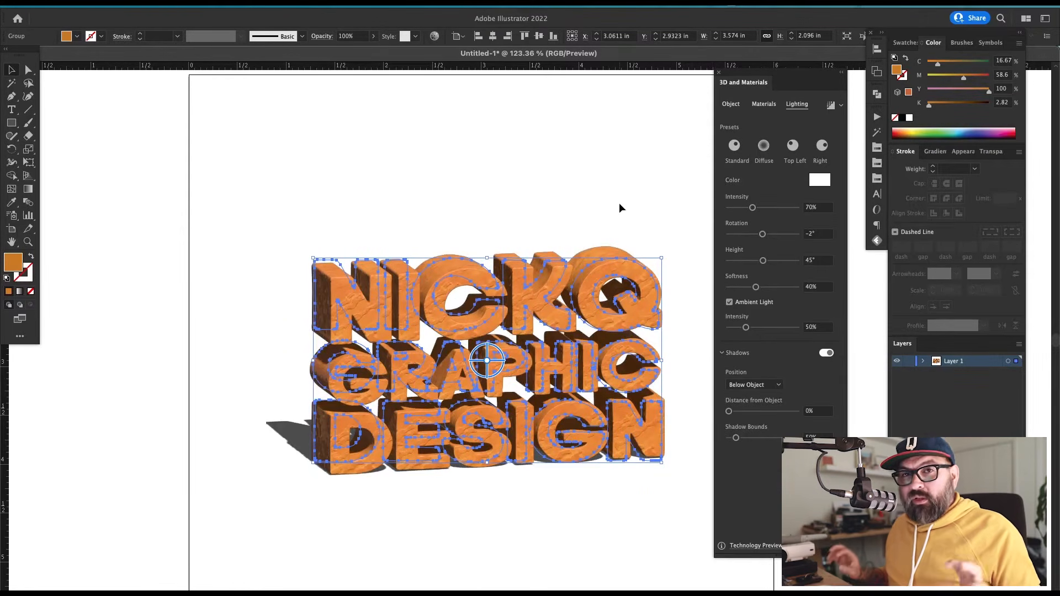
drag(759, 291, 790, 288)
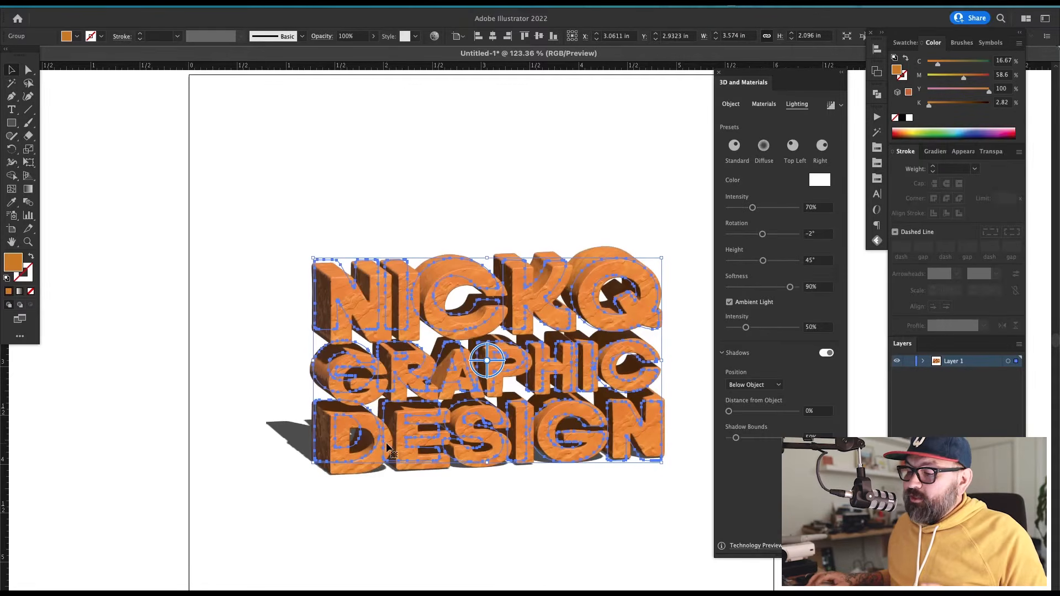
click(359, 508)
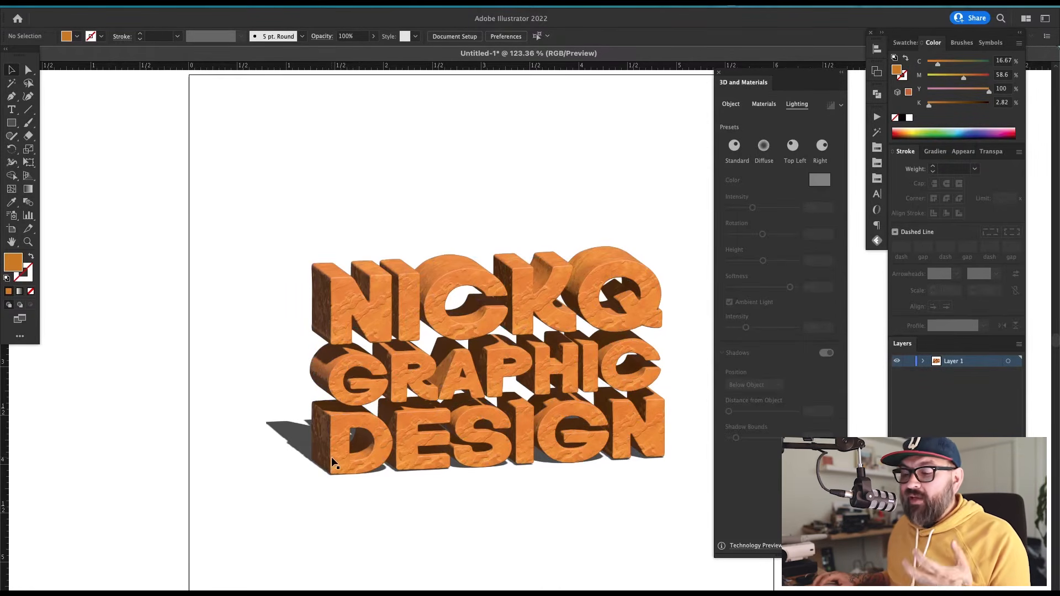
Raise the lettering's ambient light intensity to 67% and the light's height to 52°.
click(343, 464)
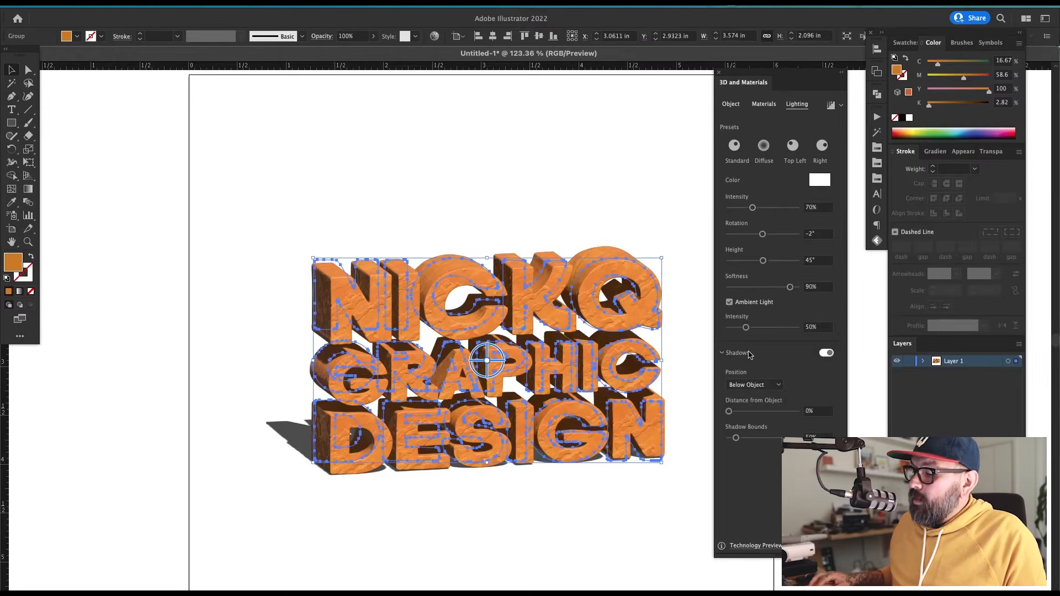
drag(747, 328, 751, 328)
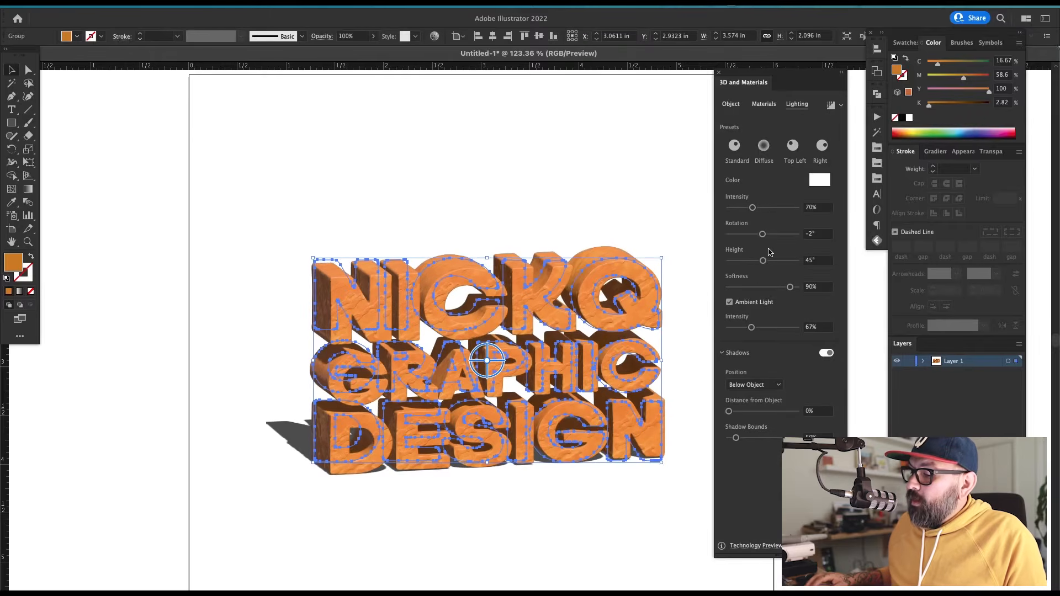
drag(763, 261, 769, 264)
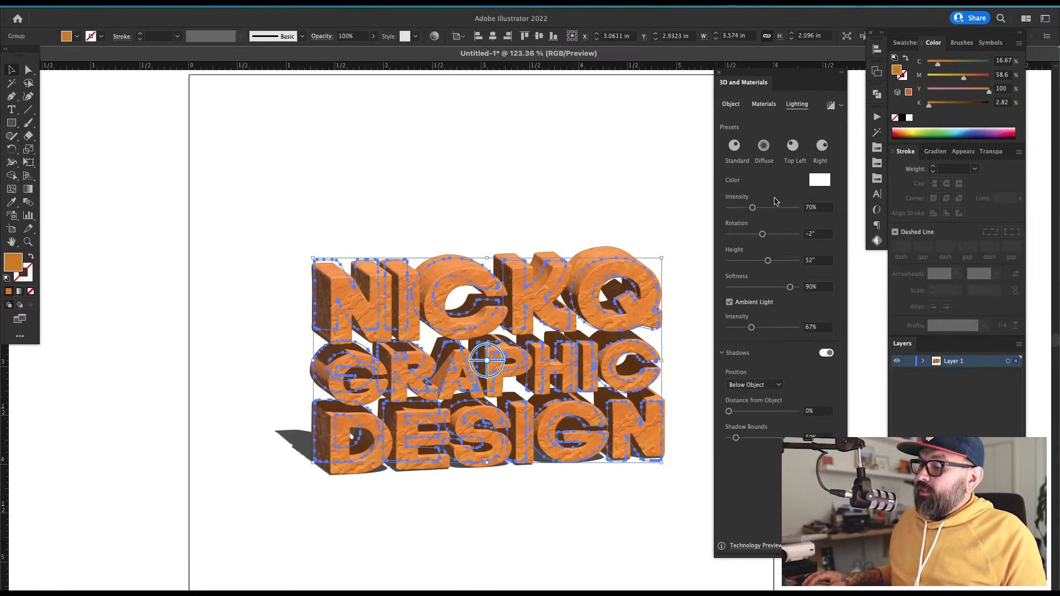
Change the light's color to a very pale cyan with hue 182° and saturation 12%.
click(819, 181)
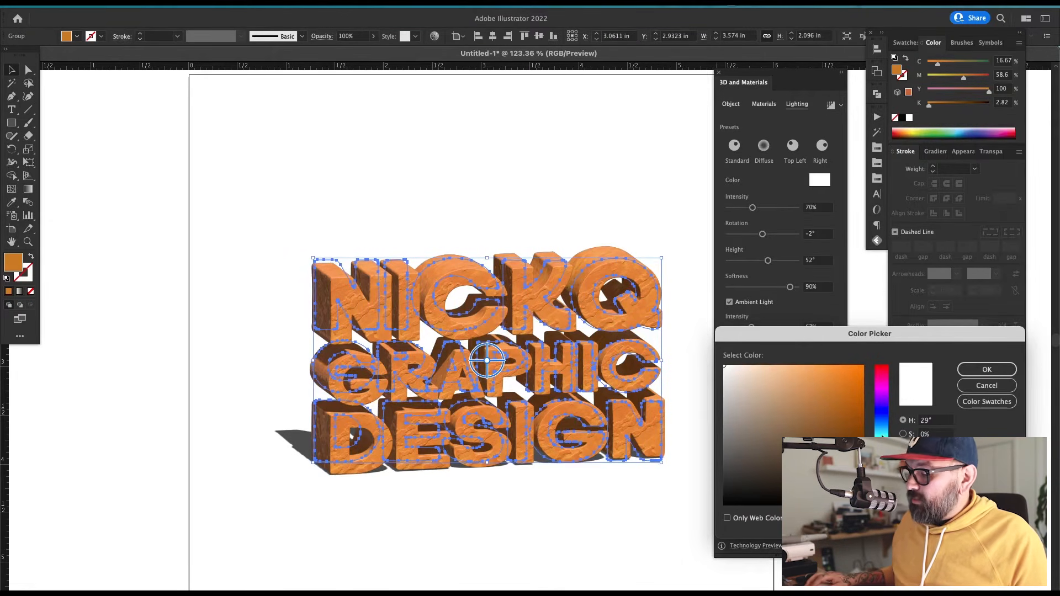
click(883, 437)
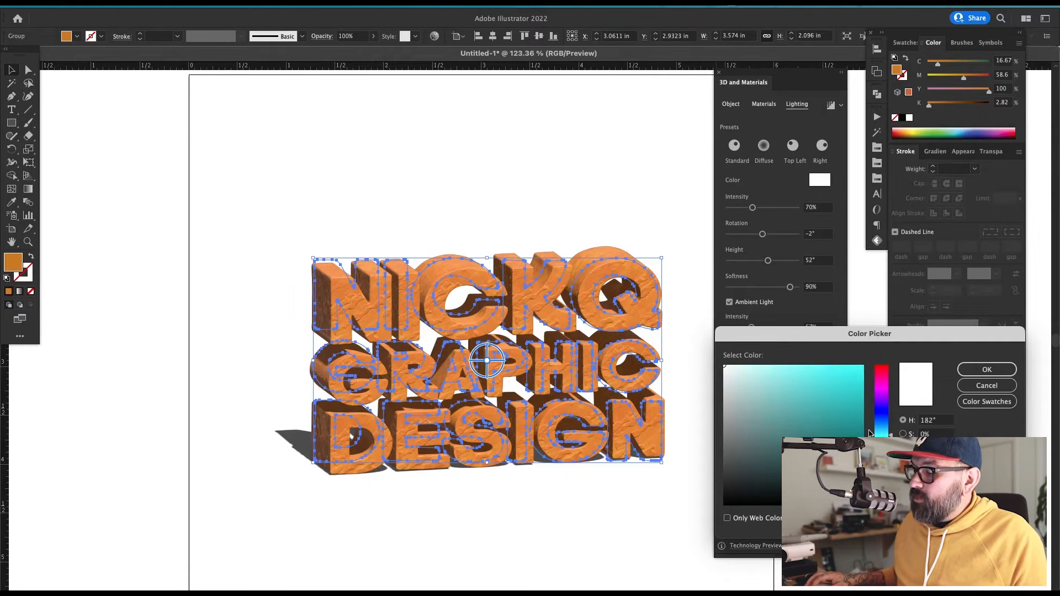
drag(742, 380, 740, 364)
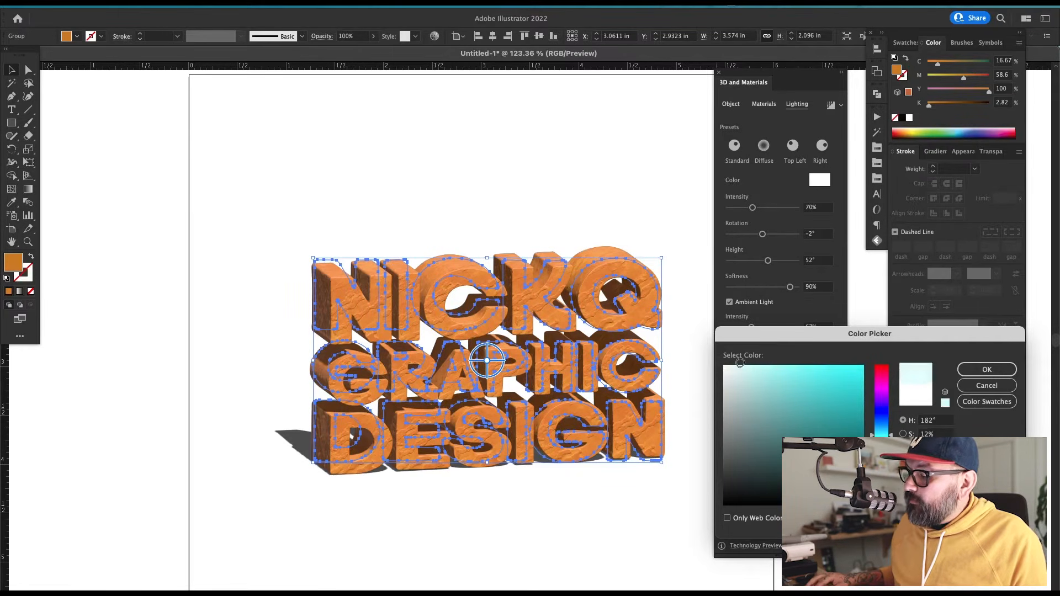
click(987, 370)
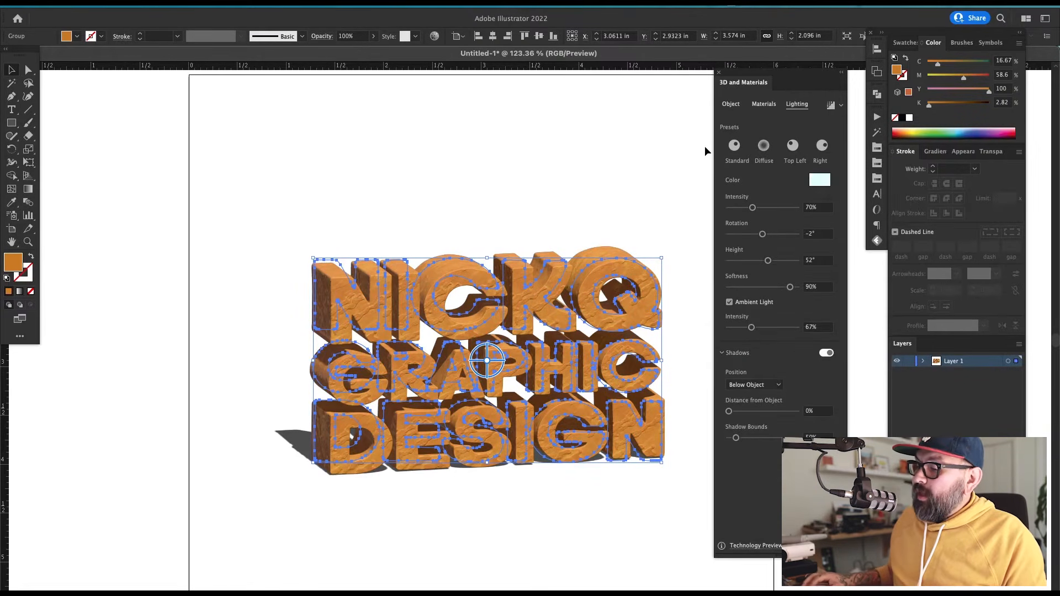
Render the lettering with ray tracing and raise the main light's intensity to 115%.
click(830, 107)
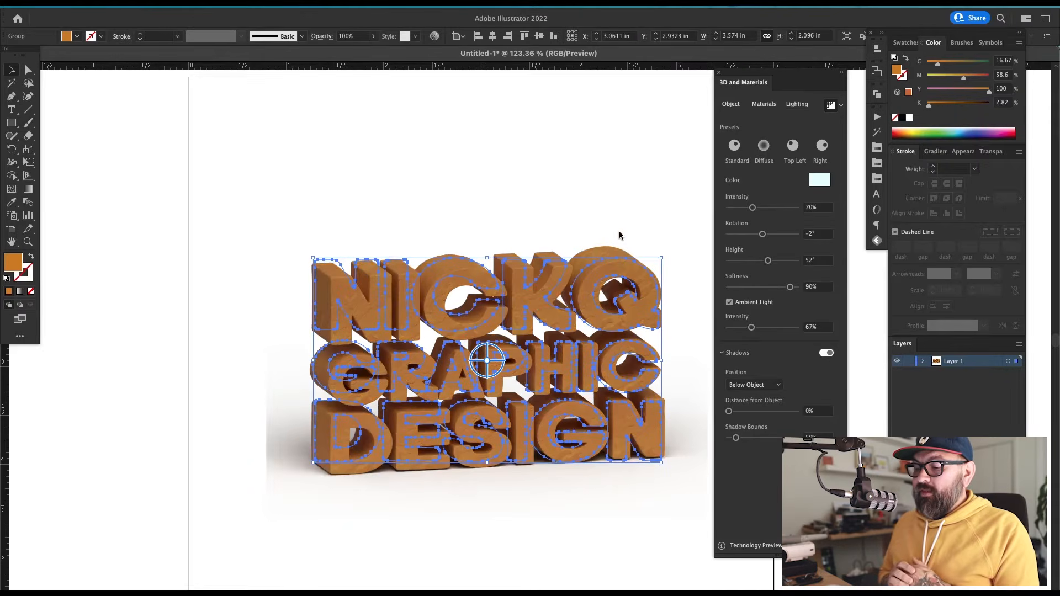
click(560, 175)
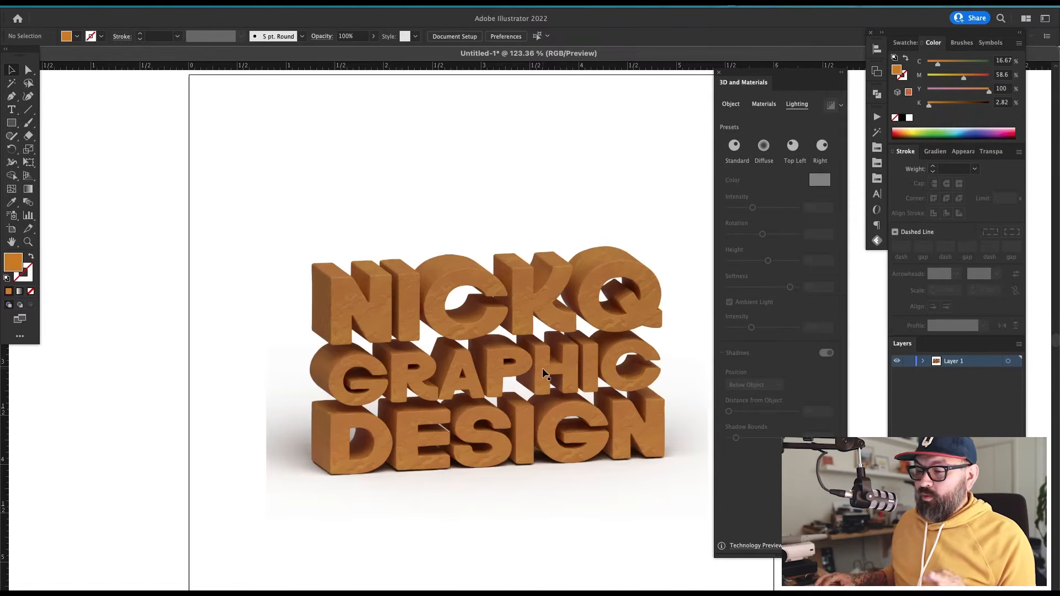
click(586, 303)
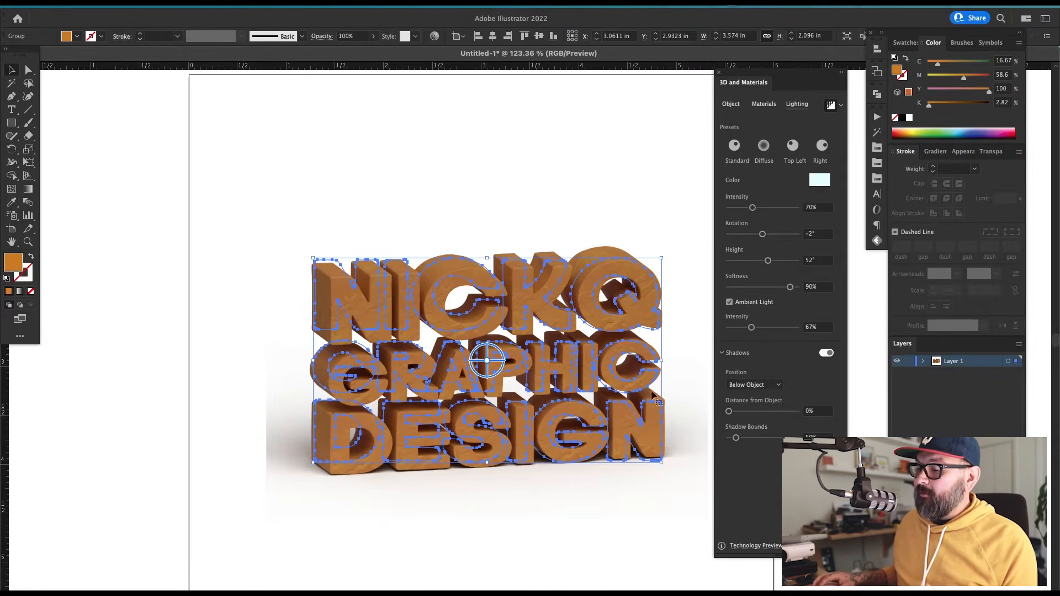
drag(753, 208, 769, 208)
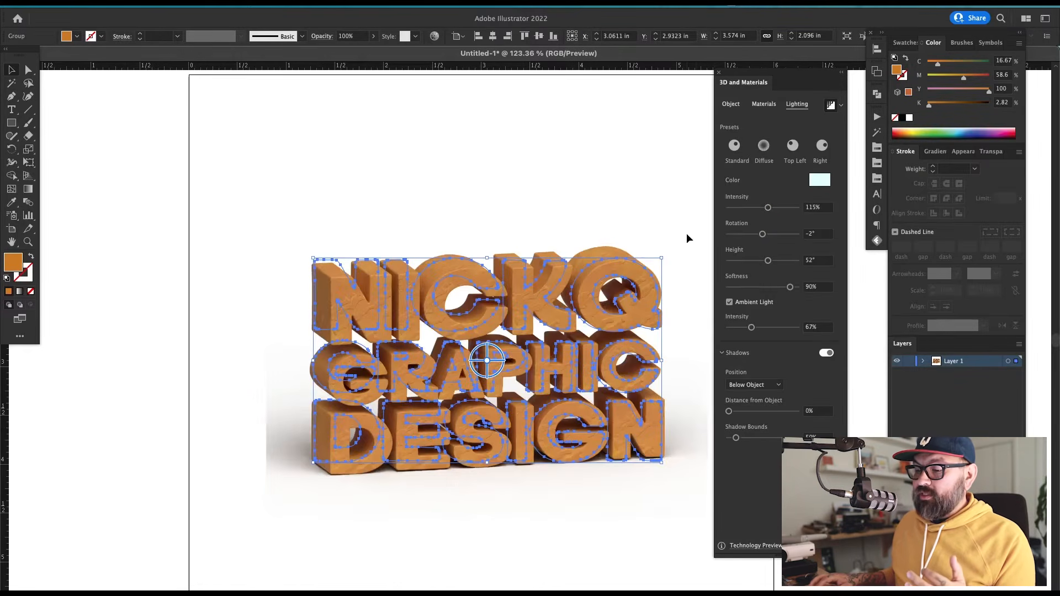
click(486, 526)
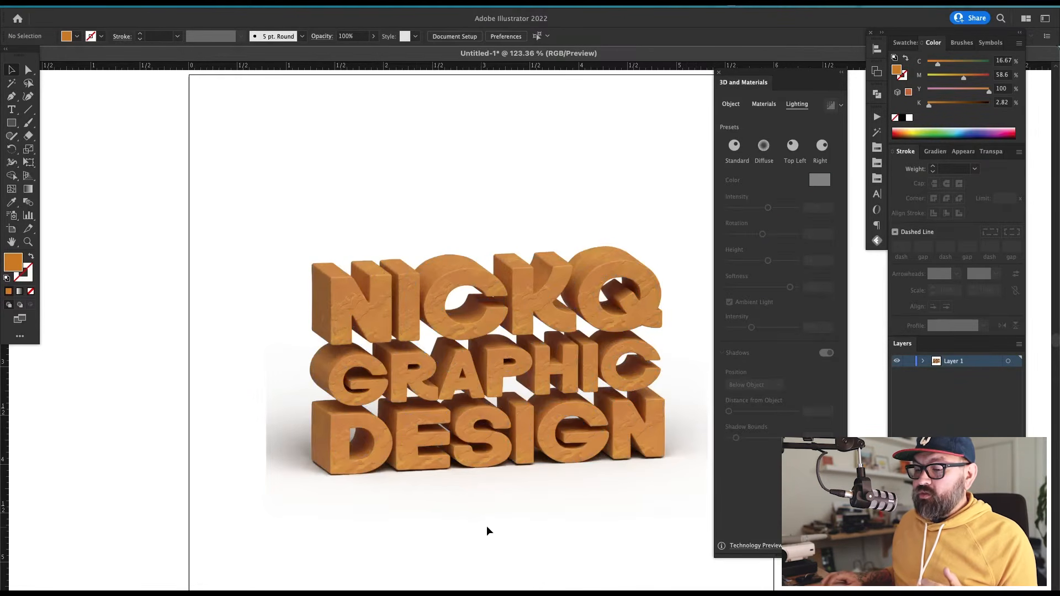
Enlarge the lettering's shadow bounds so the soft shadow spreads farther around the text.
click(467, 366)
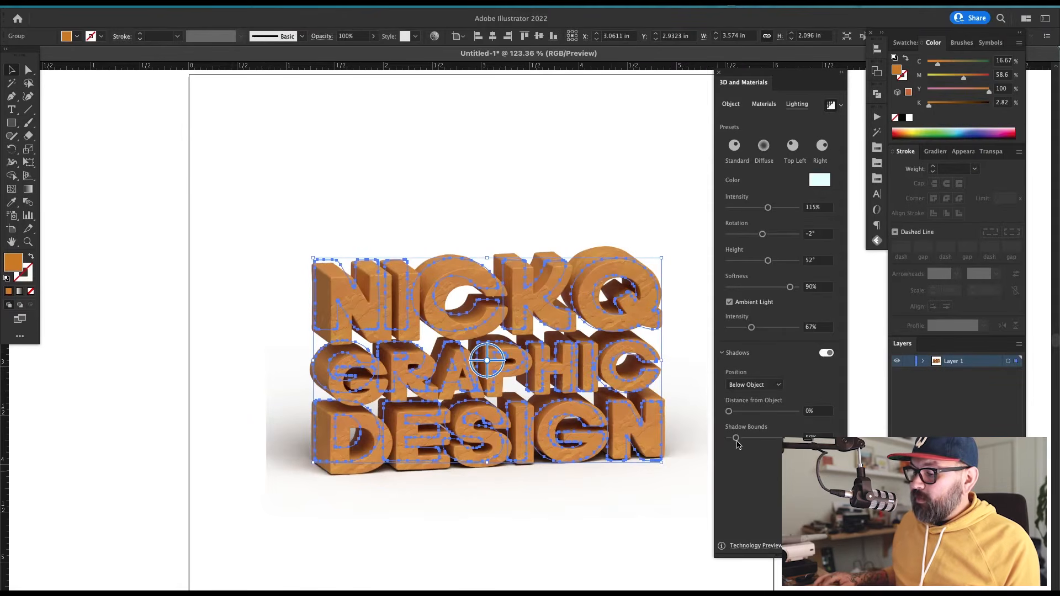
click(755, 438)
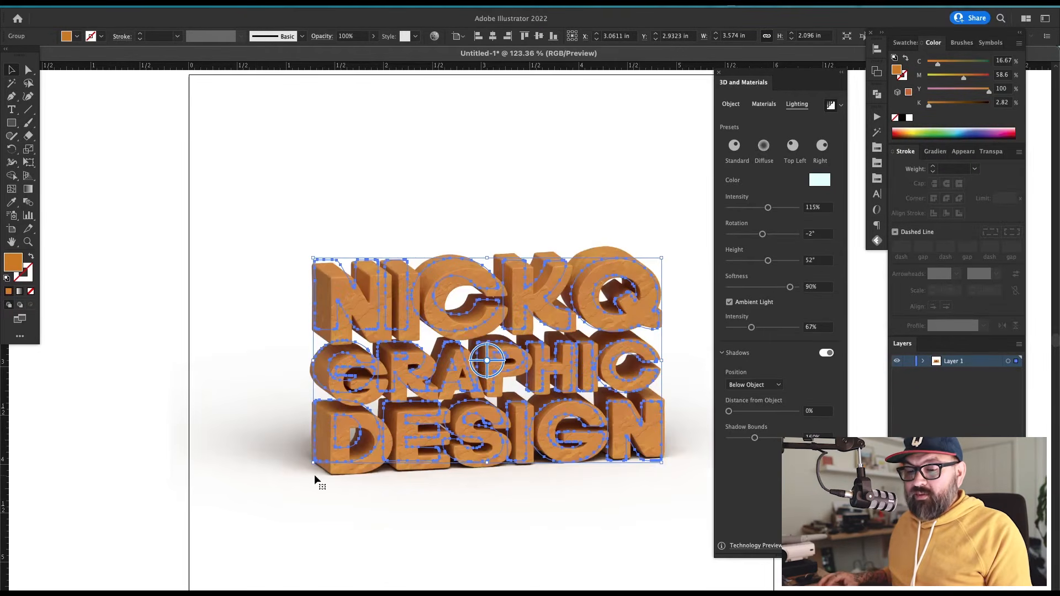
click(156, 446)
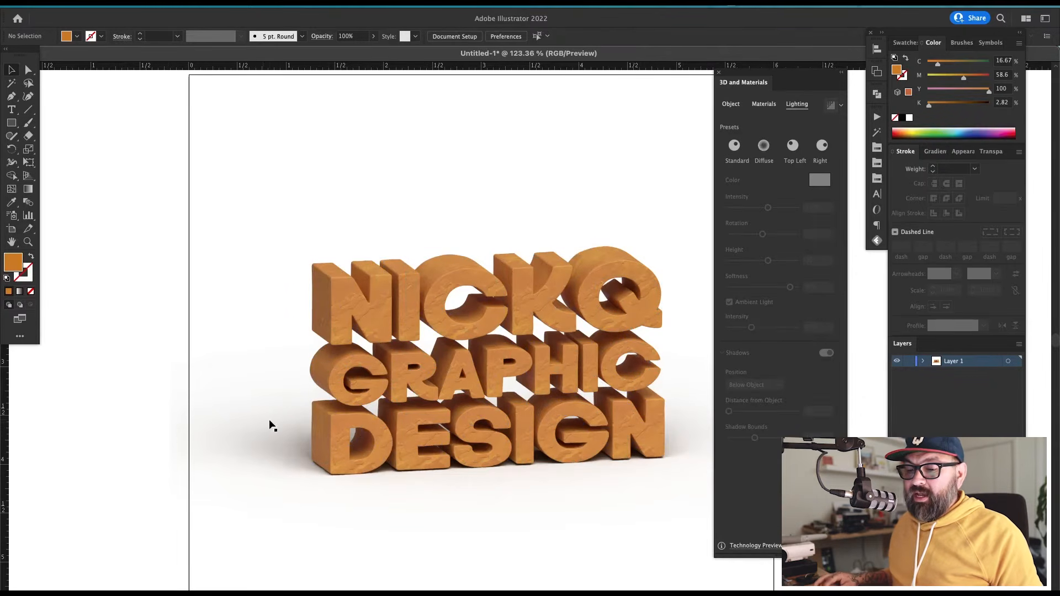
scroll(270, 425, down, 5)
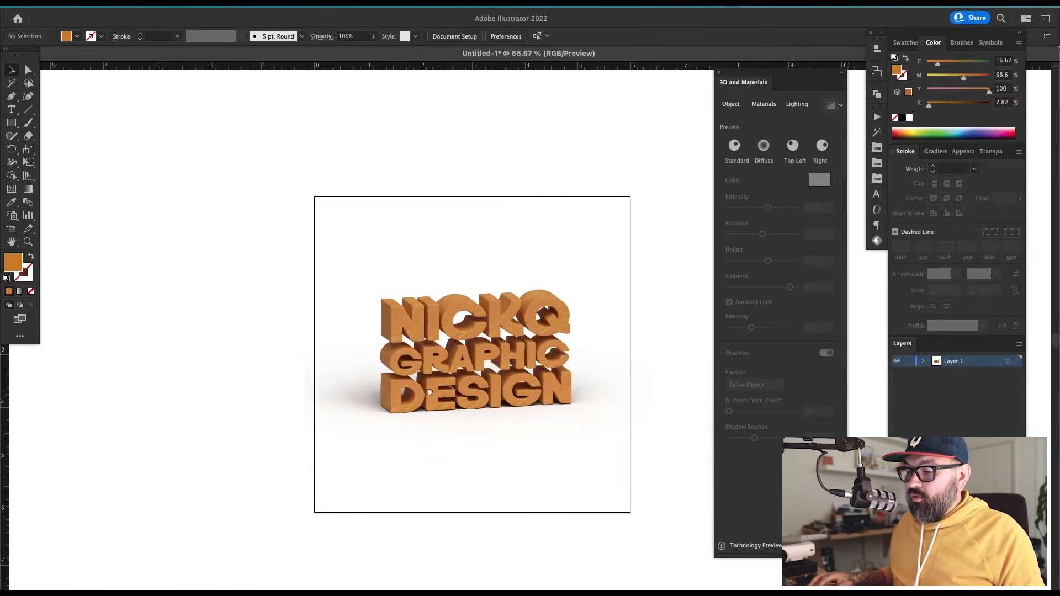
Increase the lettering's ambient light intensity to 124%.
key(z)
drag(643, 182, 290, 495)
drag(484, 463, 411, 456)
key(v)
click(412, 454)
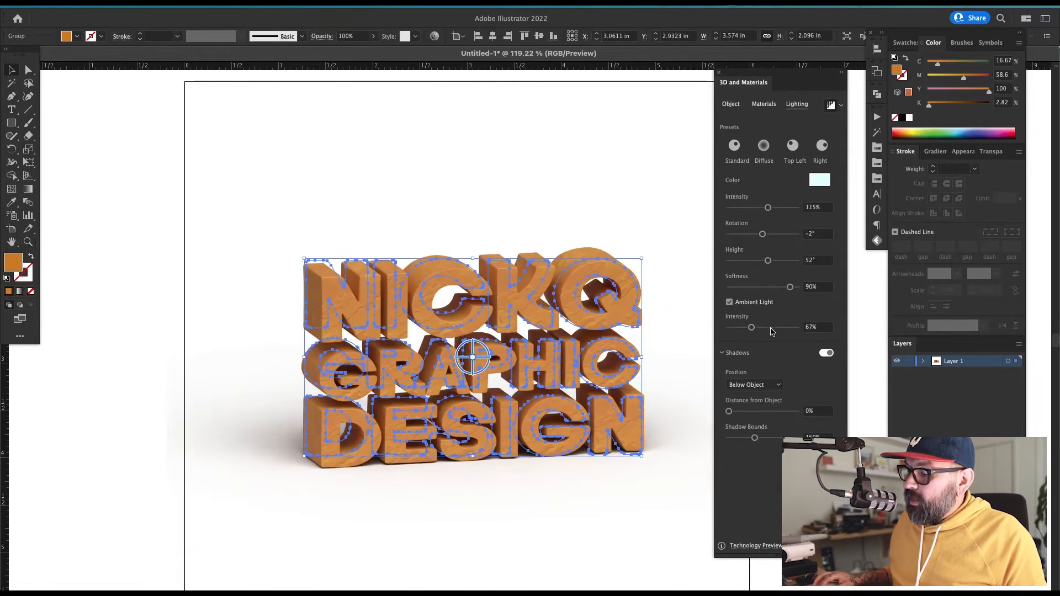
click(771, 328)
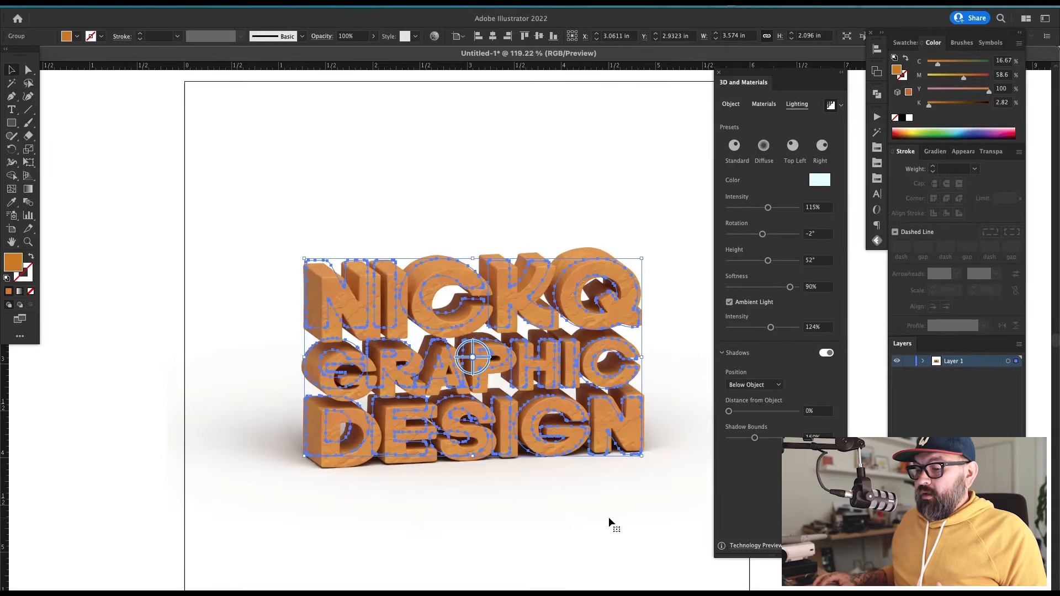
Deselect the lettering and export all artboards to the Desktop as 3D TEXT TUTORIAL.png.
click(661, 542)
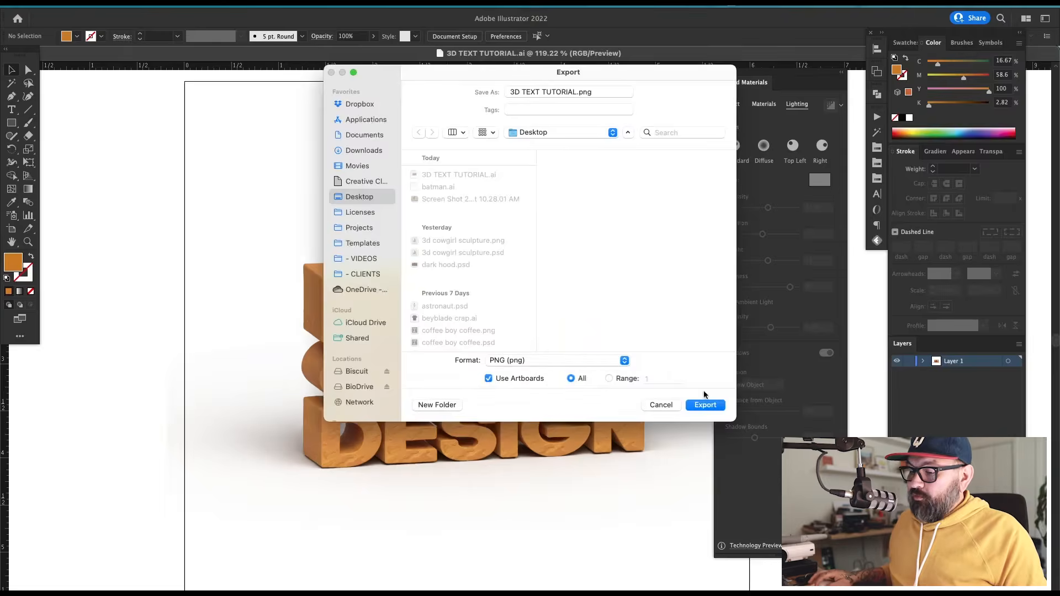
click(705, 405)
click(600, 448)
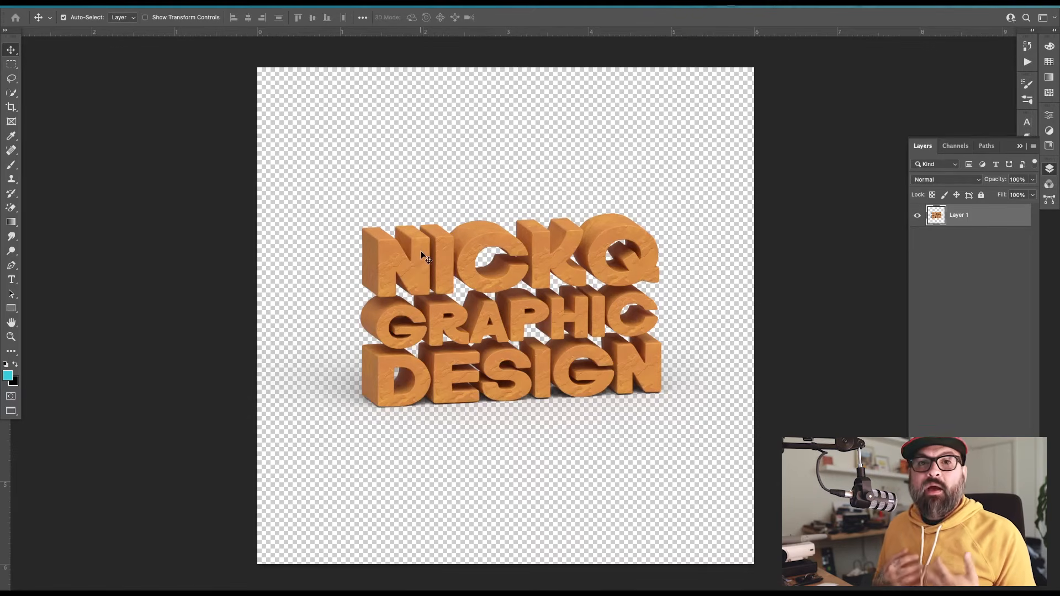
In Photoshop, add a layer beneath the exported lettering and fill it with a light warm gray.
drag(981, 243, 972, 259)
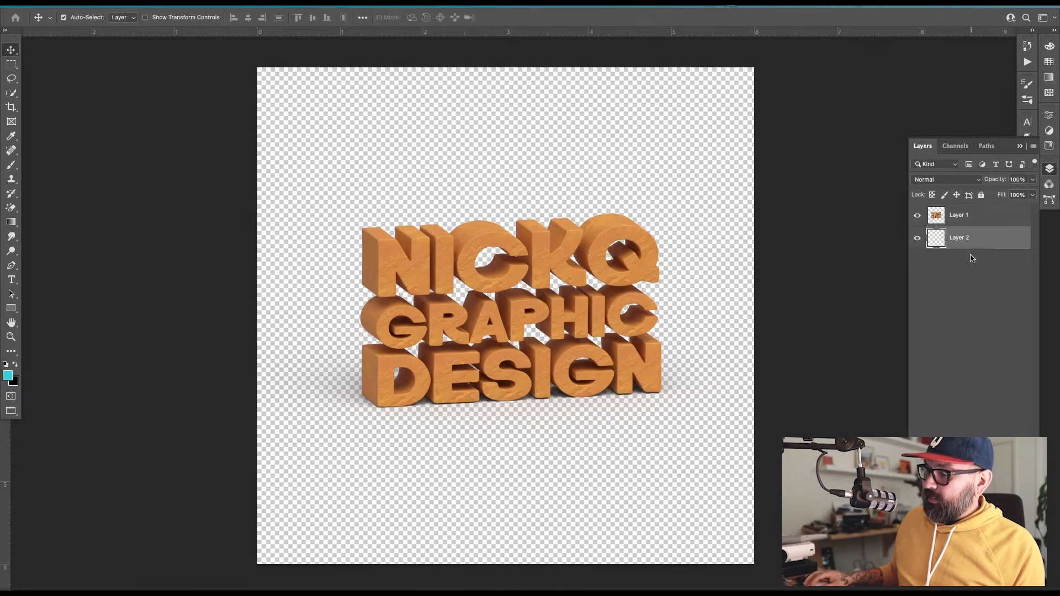
click(10, 379)
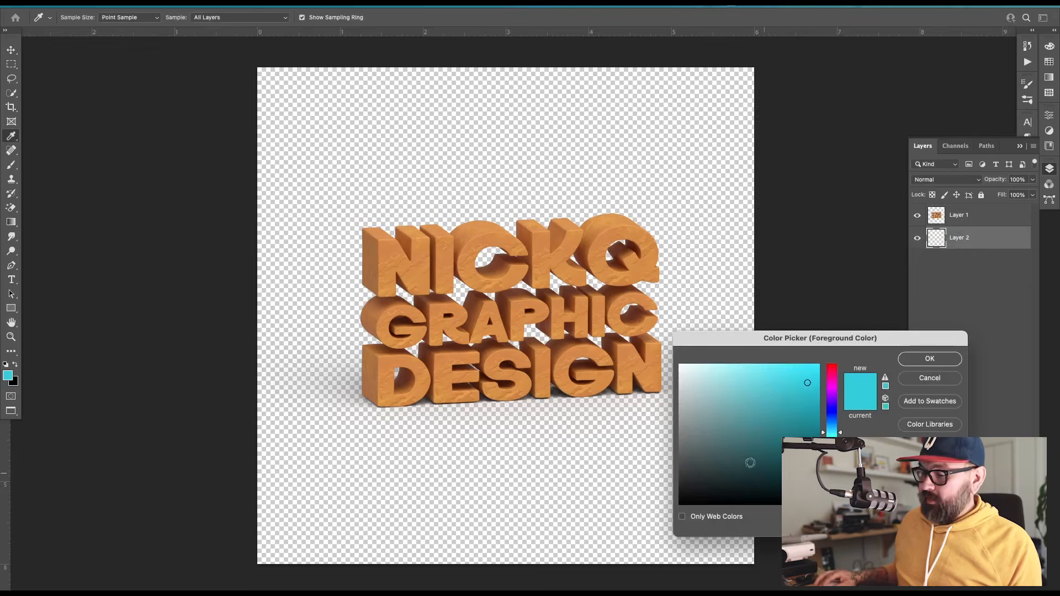
drag(750, 462, 685, 388)
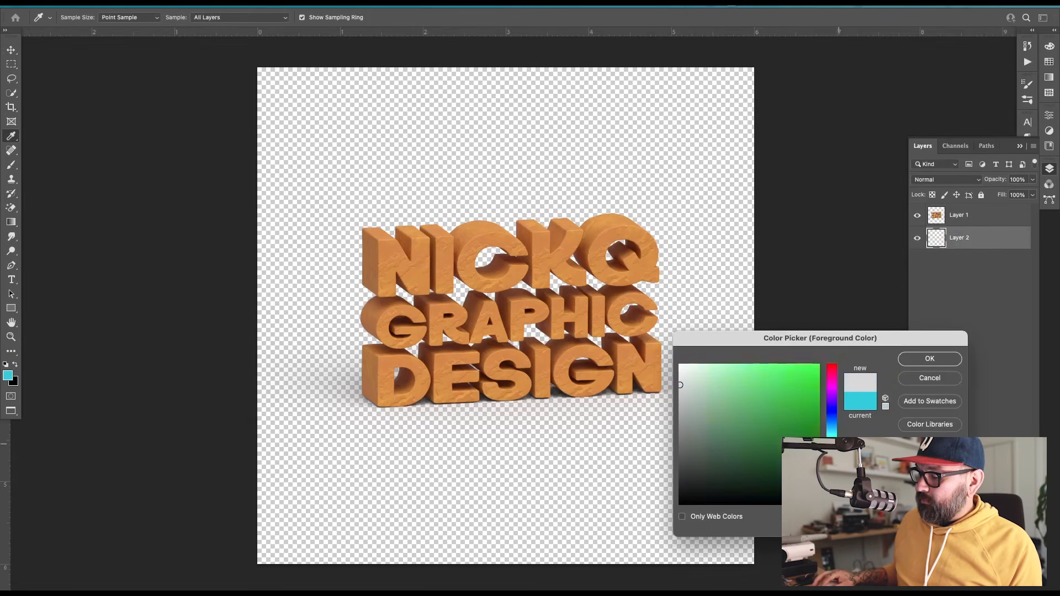
drag(837, 457, 835, 486)
click(916, 359)
key(v)
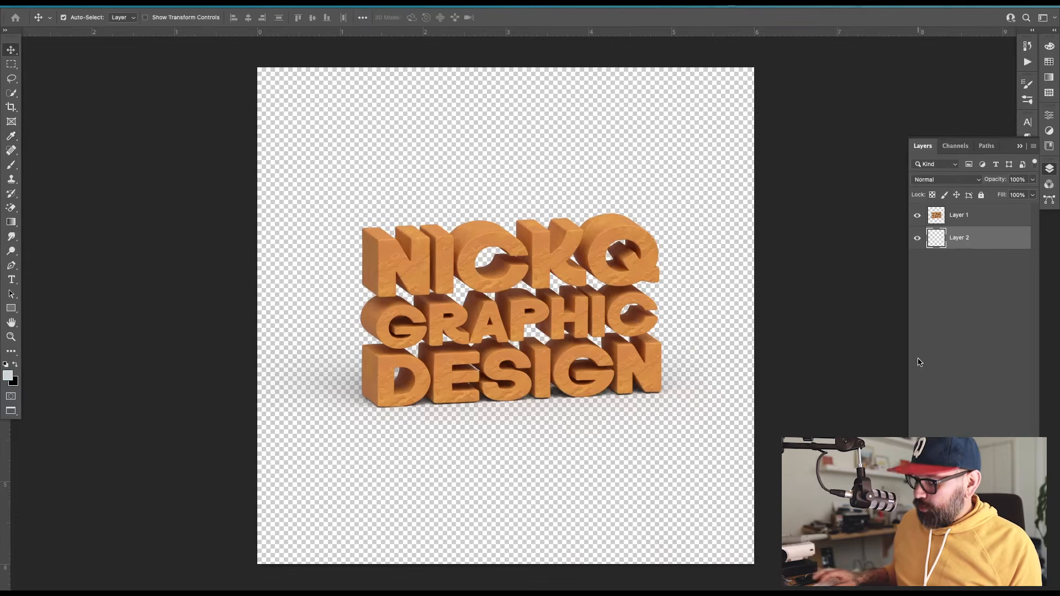
key(alt+BackSpace)
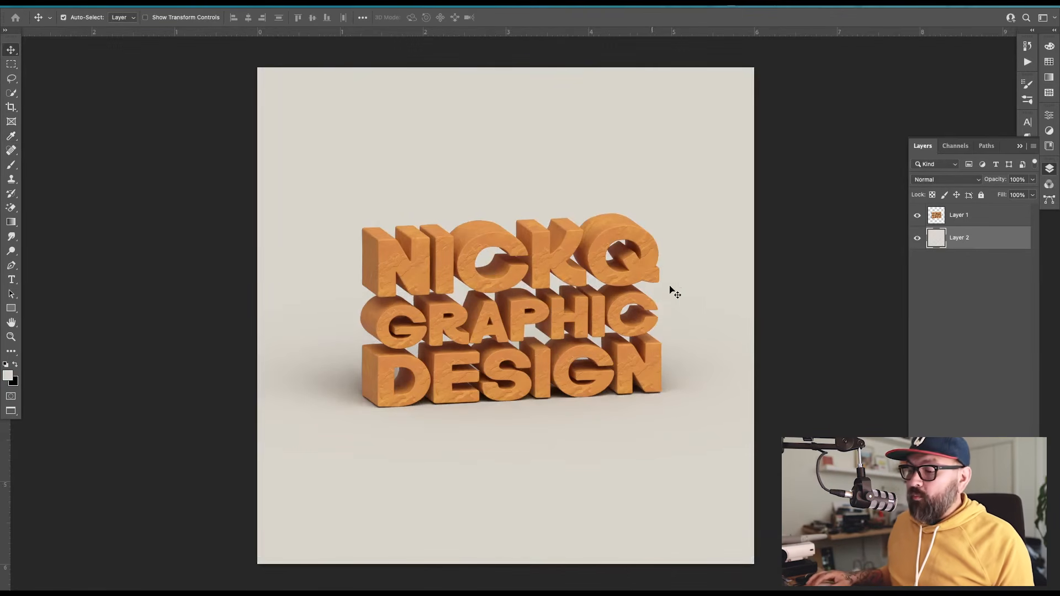
Duplicate the lettering layer and set the copy's blend mode to Overlay.
click(964, 222)
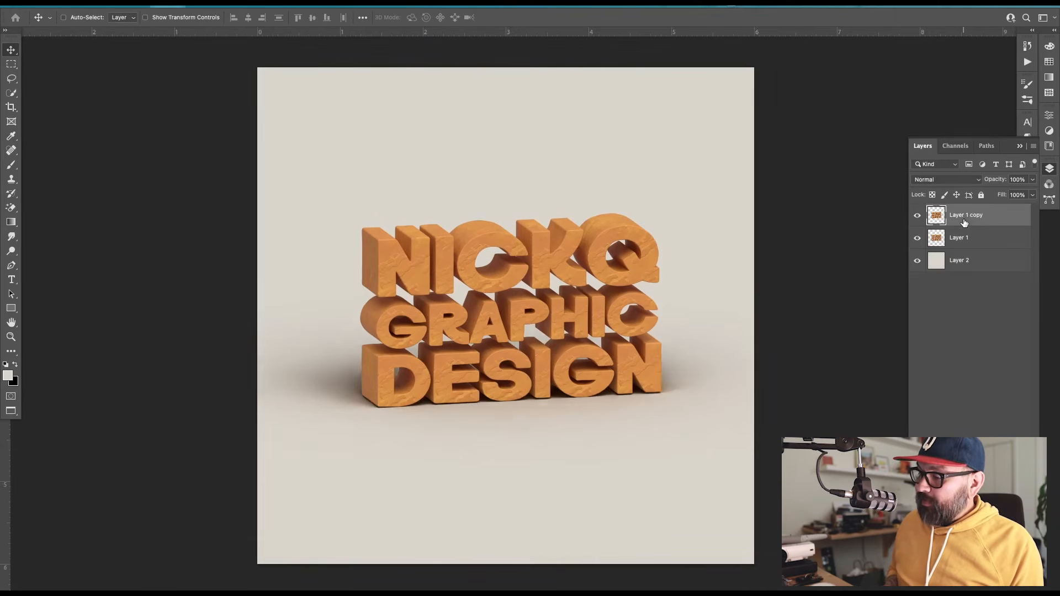
key(ctrl+j)
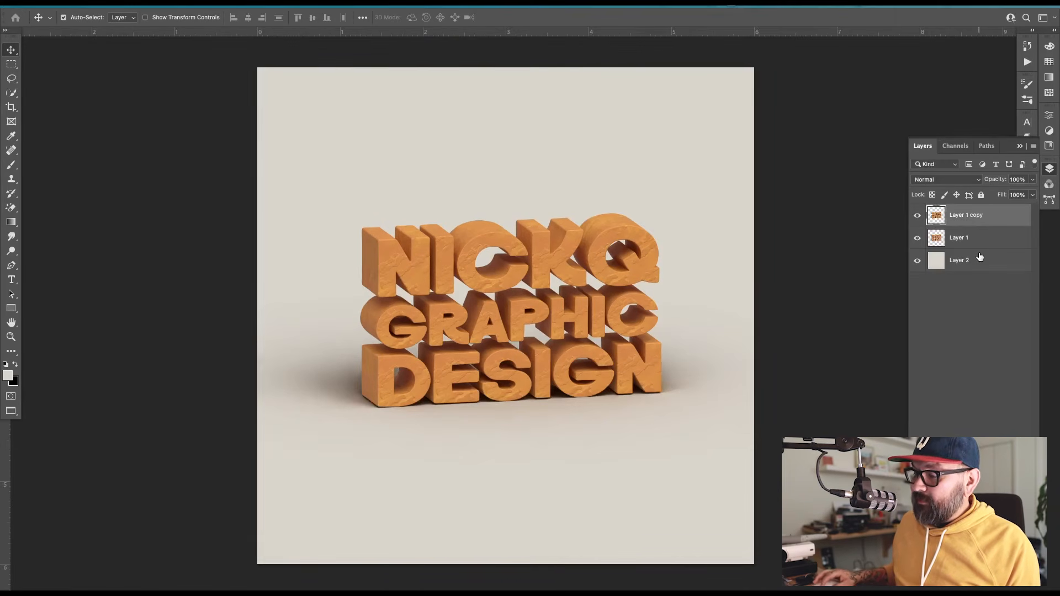
click(941, 181)
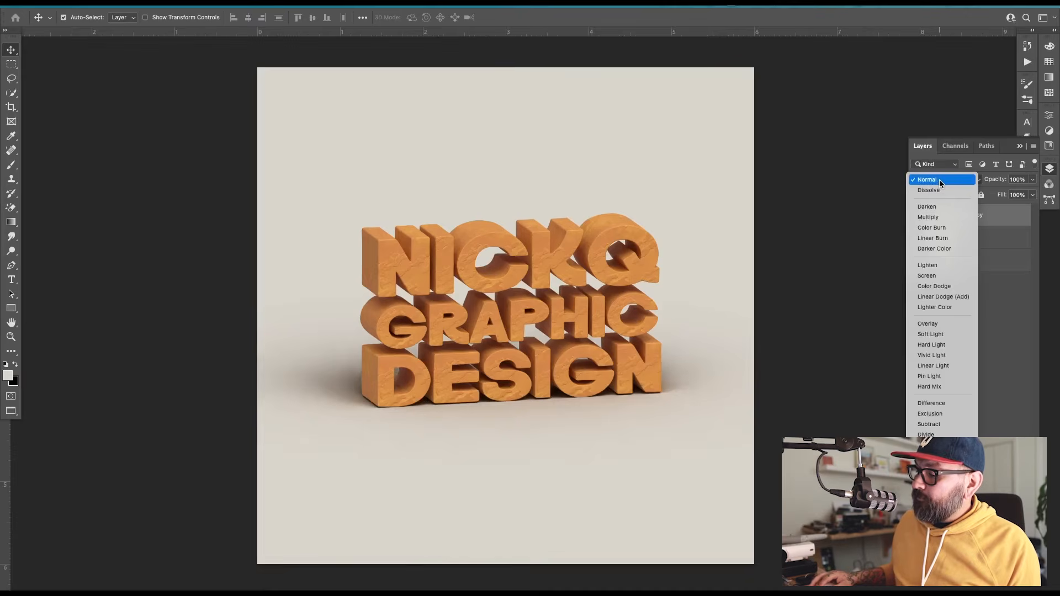
click(942, 325)
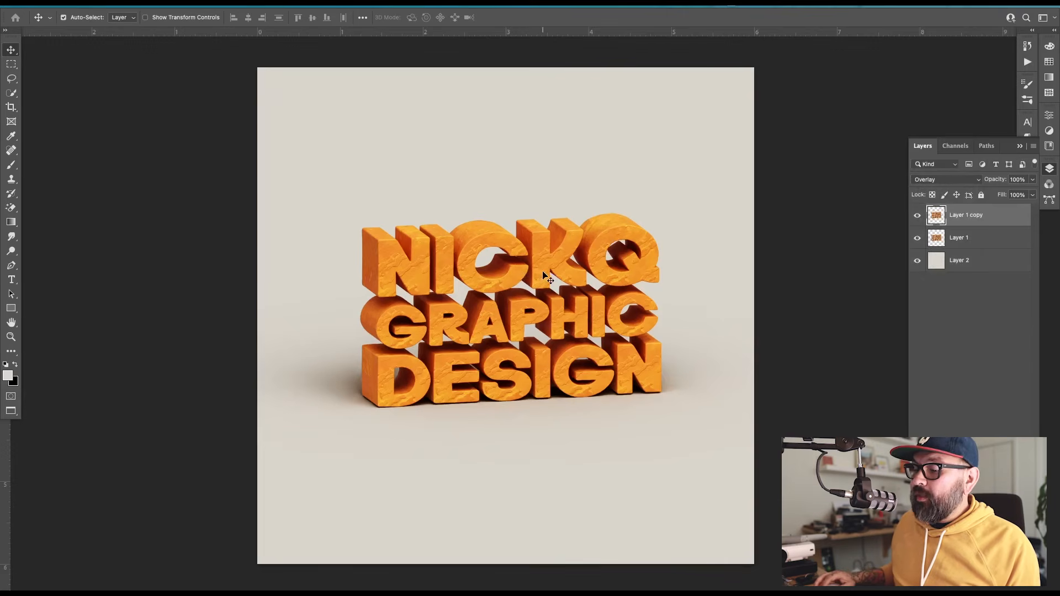
Lower the Overlay copy's opacity to 36% and compare the lettering with that layer hidden and shown.
click(1034, 182)
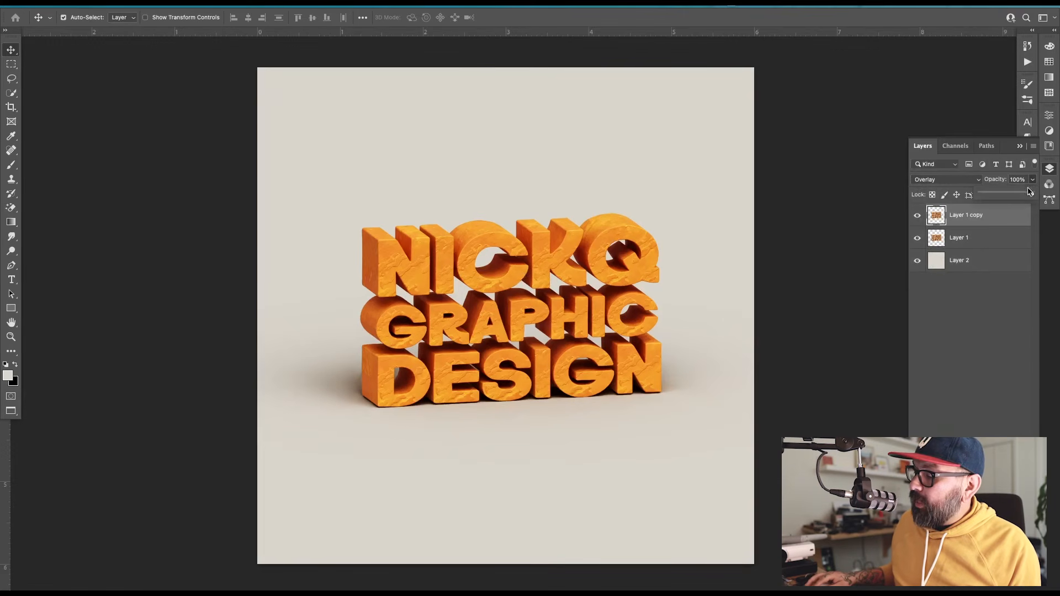
drag(1033, 195, 1024, 195)
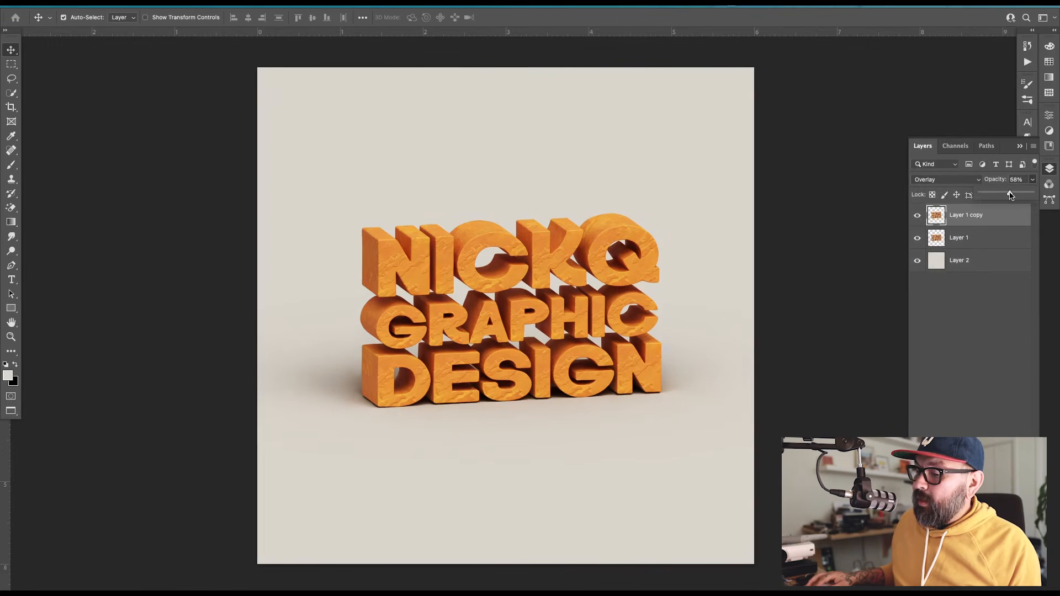
click(983, 220)
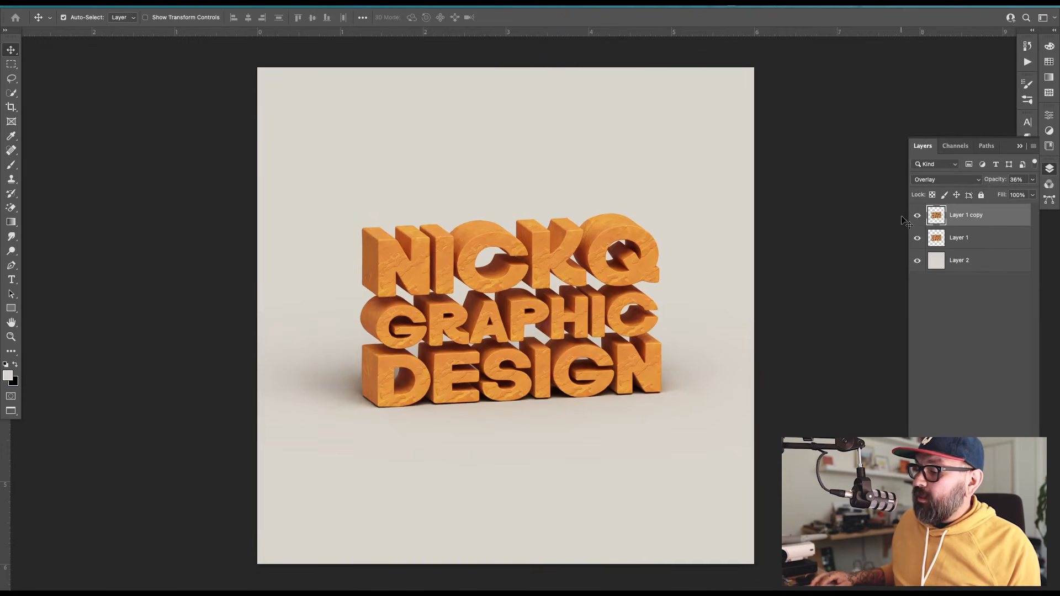
click(917, 217)
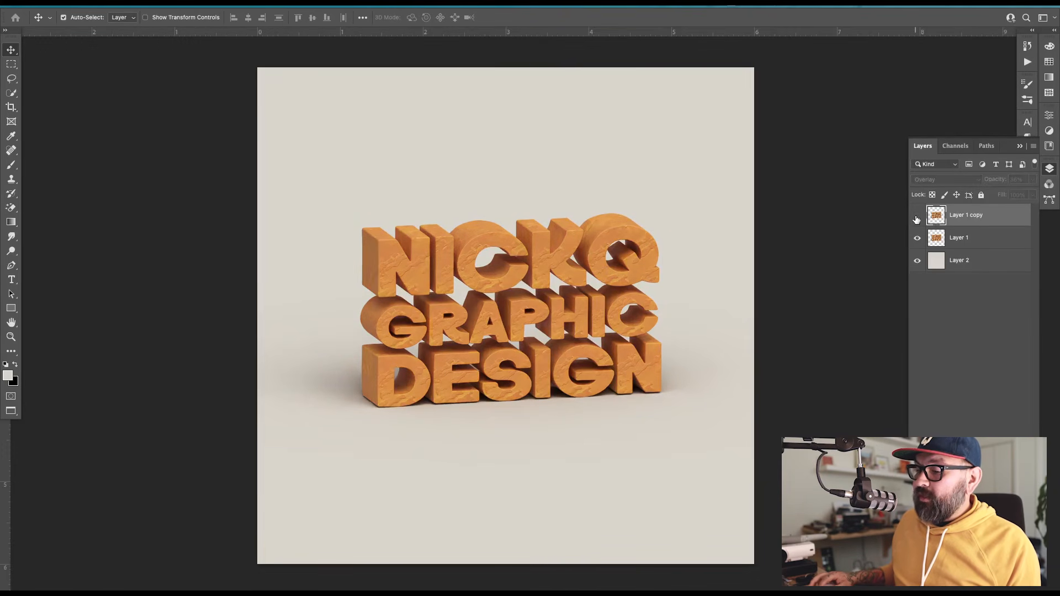
click(917, 218)
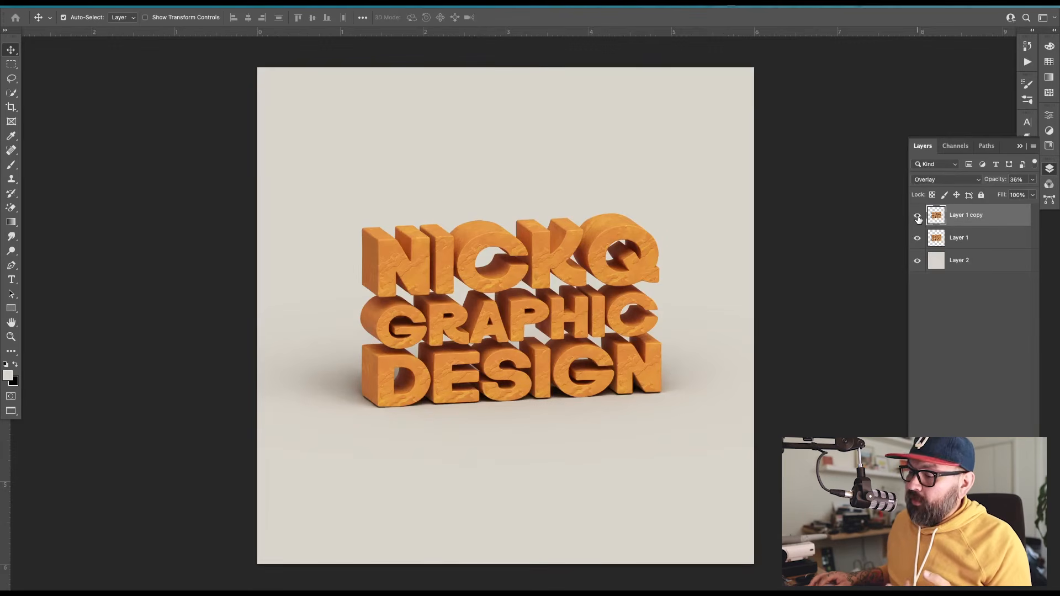
click(917, 218)
click(917, 219)
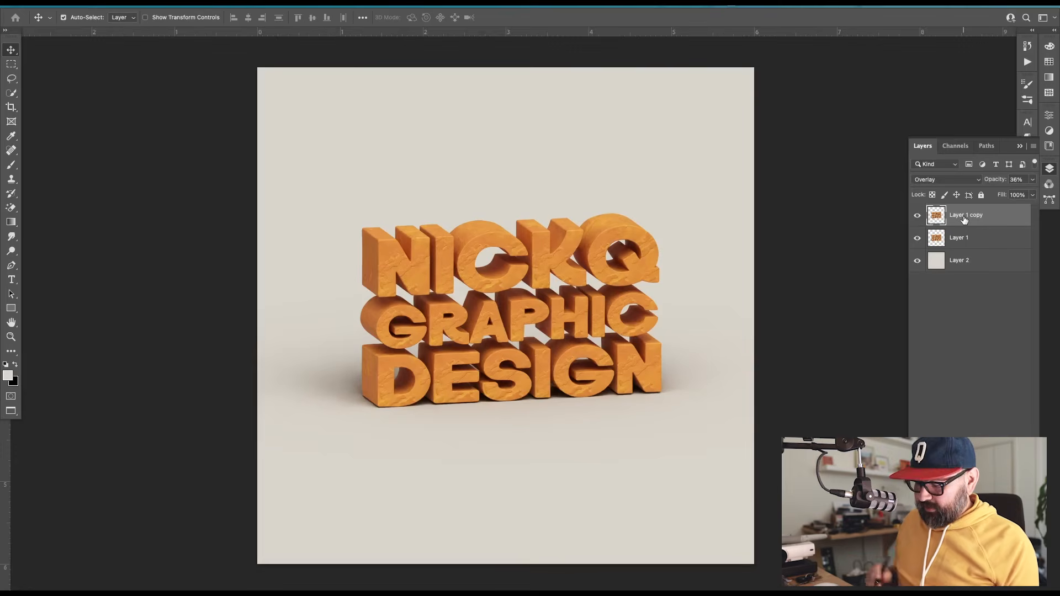
Add a new layer above the Overlay copy and set up a Soft Round Pressure Opacity brush at 476 px.
key(ctrl+shift+n)
key(Return)
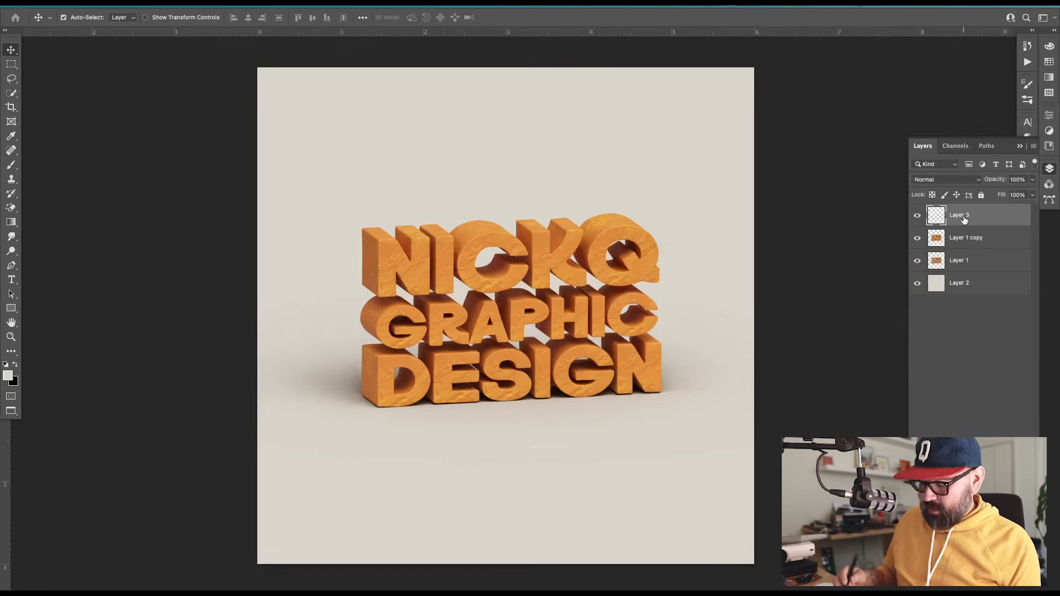
key(b)
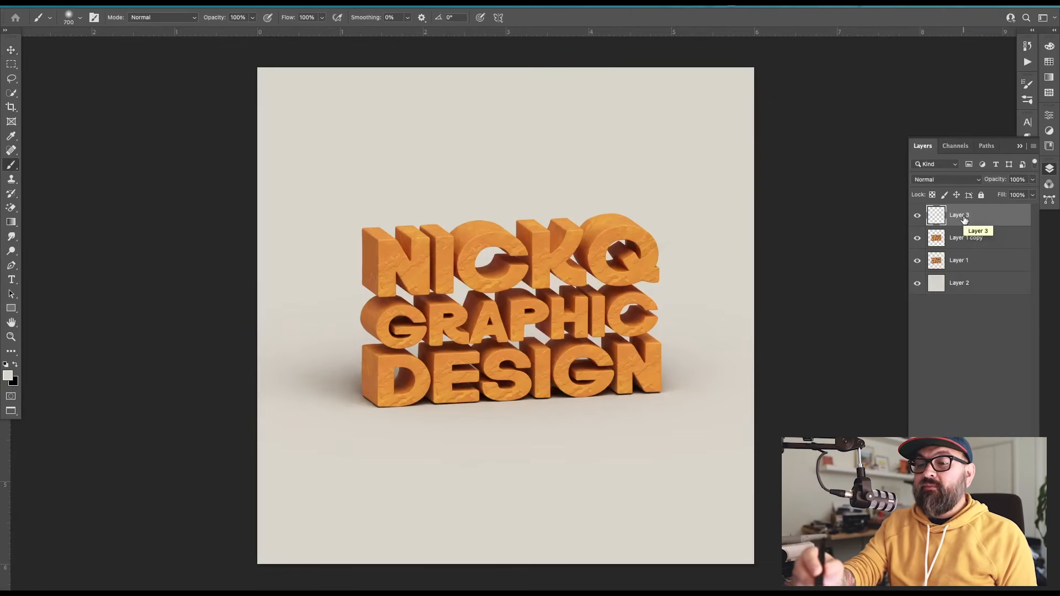
click(79, 17)
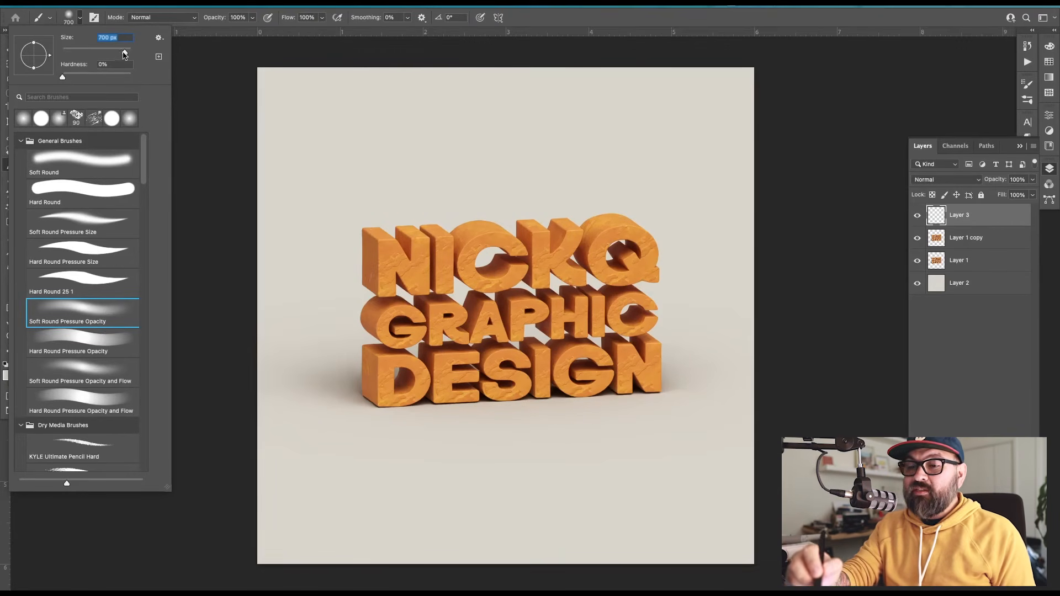
click(565, 17)
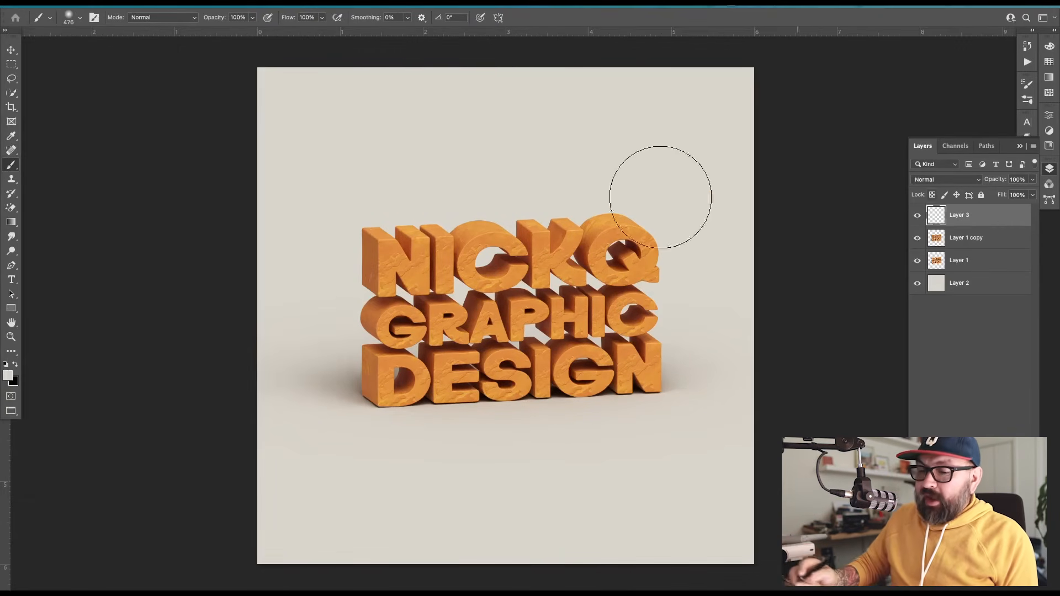
Swap the foreground and background colors and set the foreground color to bright cyan.
key(x)
click(8, 376)
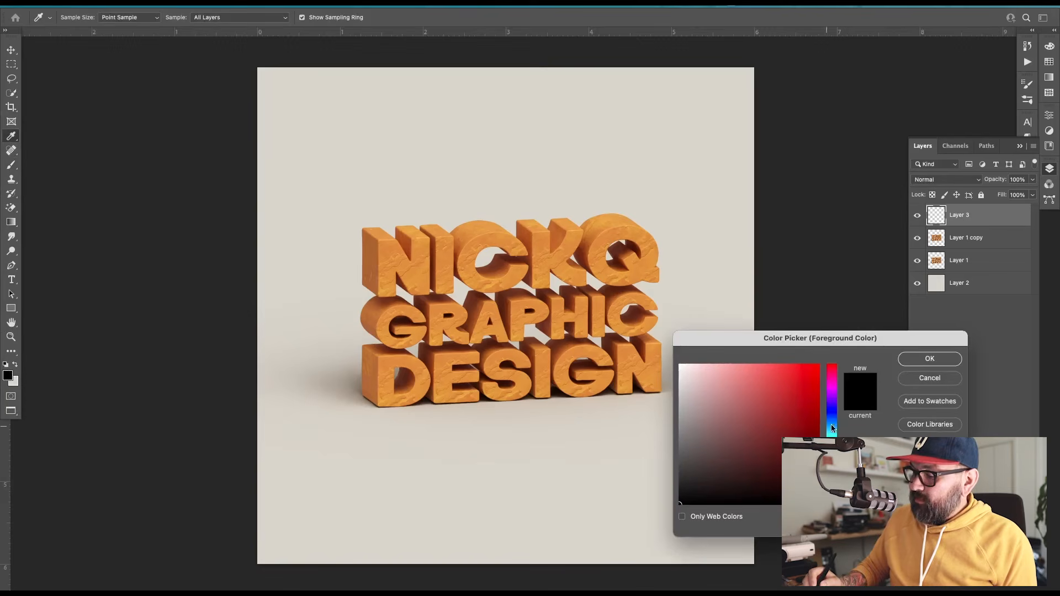
mouse_move(832, 437)
mouse_down()
mouse_move(831, 414)
mouse_move(831, 459)
mouse_move(832, 432)
mouse_up()
click(817, 381)
click(930, 359)
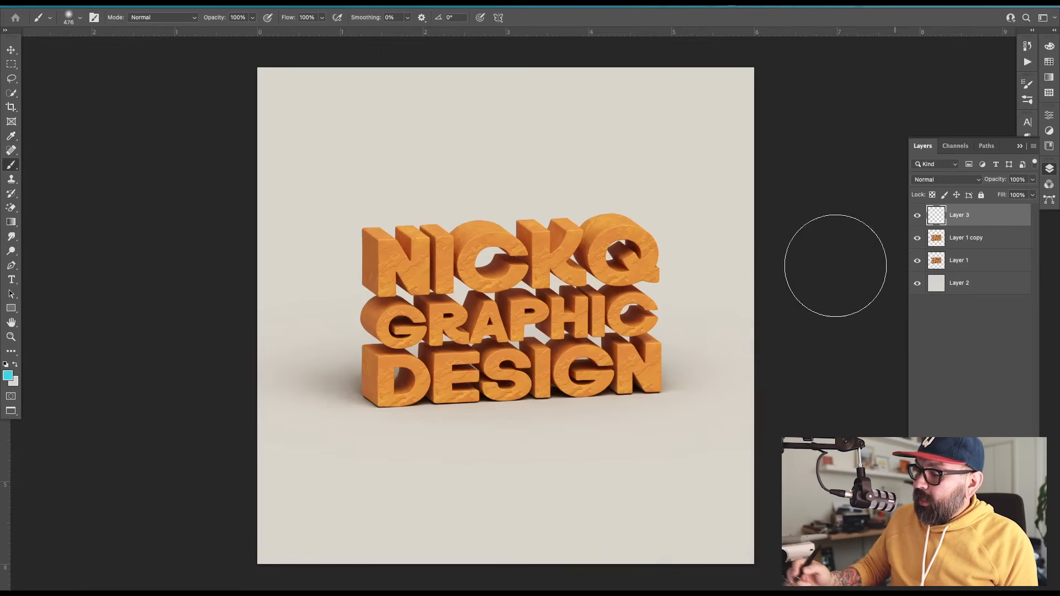
Reduce the brush size to 300 px and paint soft cyan patches over the lettering on the new layer.
key(bracketleft)
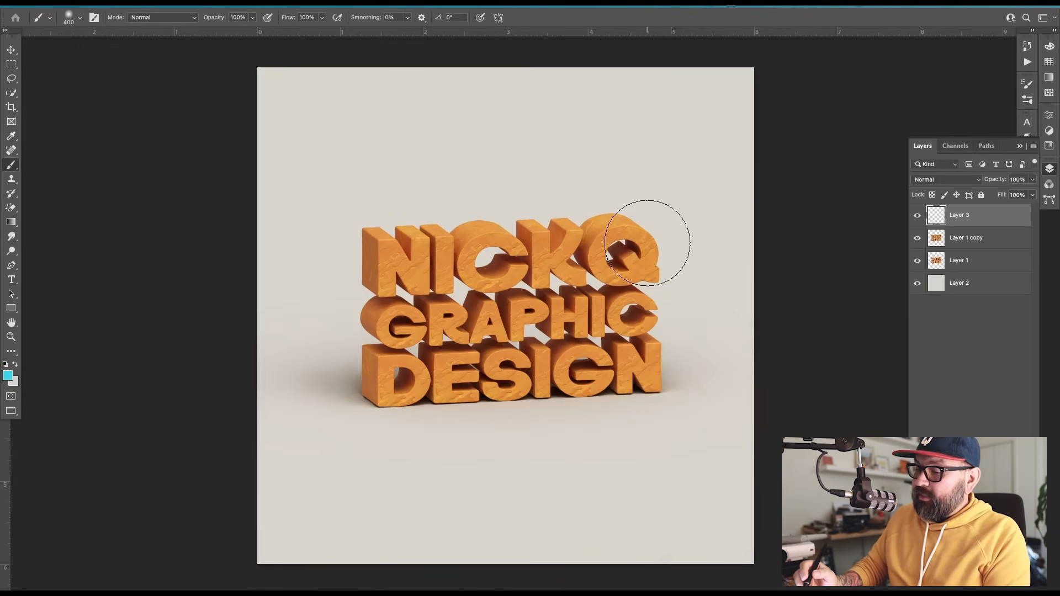
key(bracketleft)
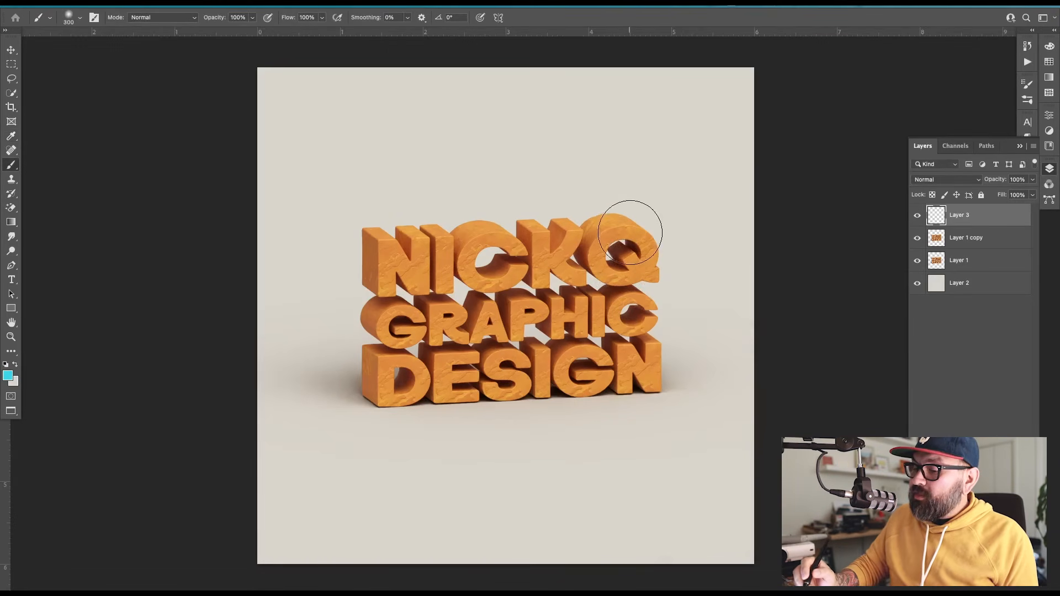
mouse_move(628, 221)
mouse_down()
mouse_move(578, 277)
mouse_move(567, 246)
mouse_move(535, 234)
mouse_move(526, 287)
mouse_move(502, 246)
mouse_move(462, 251)
mouse_move(465, 273)
mouse_move(424, 250)
mouse_move(392, 317)
mouse_move(438, 355)
mouse_move(437, 323)
mouse_move(484, 339)
mouse_move(473, 309)
mouse_move(525, 344)
mouse_move(509, 309)
mouse_move(573, 348)
mouse_move(549, 326)
mouse_move(586, 322)
mouse_move(621, 340)
mouse_move(625, 300)
mouse_move(665, 385)
mouse_move(629, 364)
mouse_move(632, 388)
mouse_move(552, 363)
mouse_move(508, 388)
mouse_move(448, 365)
mouse_move(429, 408)
mouse_move(391, 367)
mouse_move(367, 398)
mouse_move(383, 373)
mouse_move(430, 357)
mouse_up()
key(v)
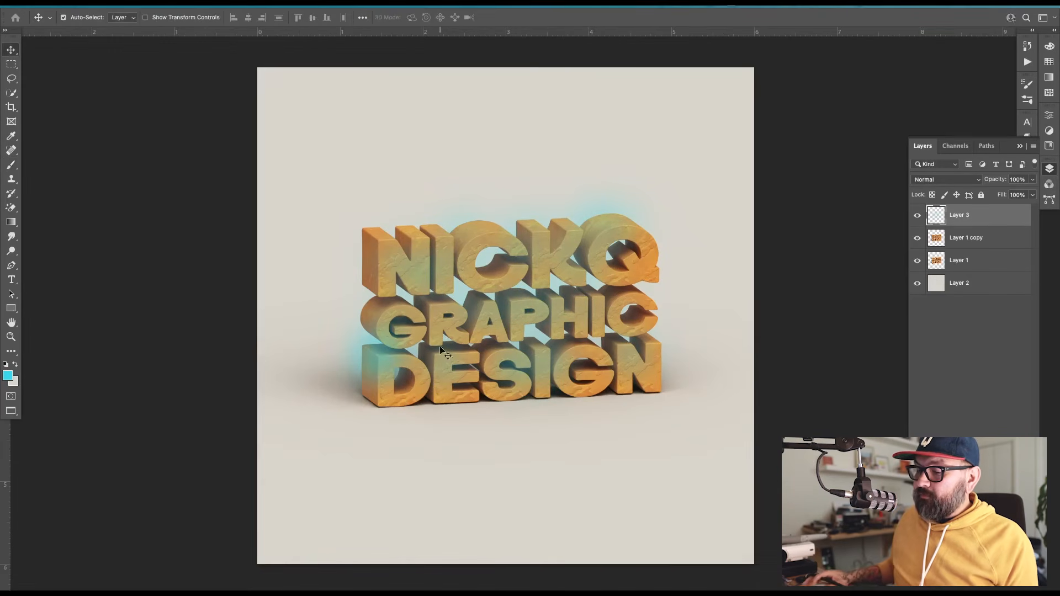
Set the cyan paint layer's blend mode to Subtract and clip it to the Overlay lettering layer.
click(947, 178)
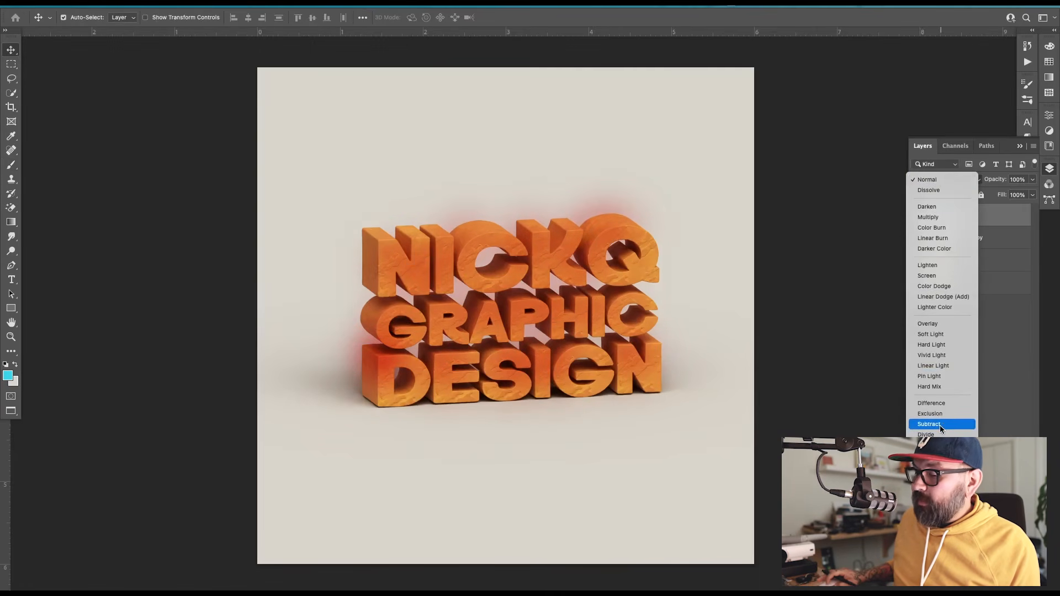
click(940, 426)
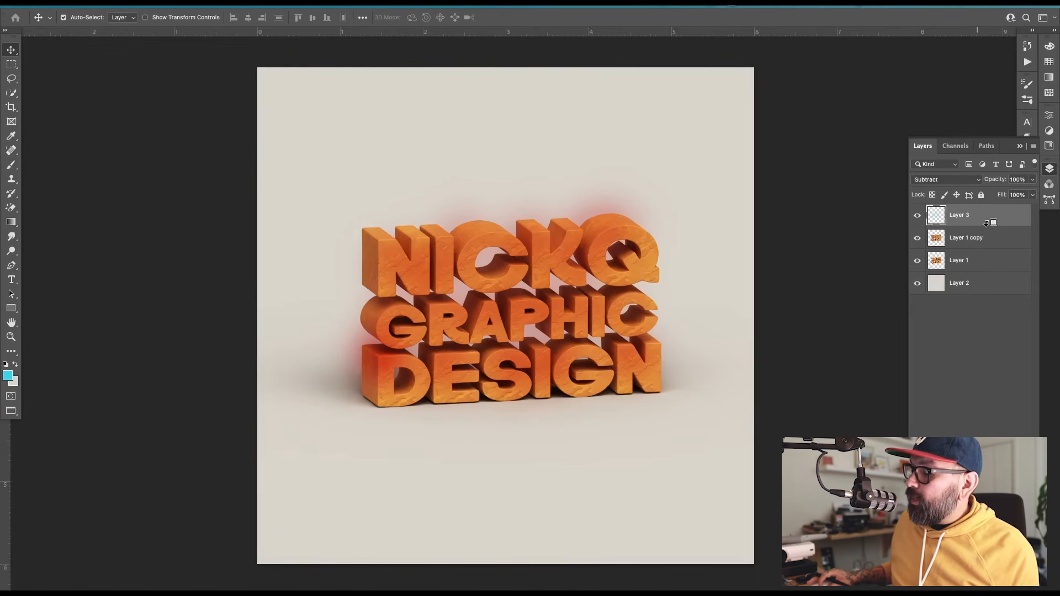
alt+click(972, 226)
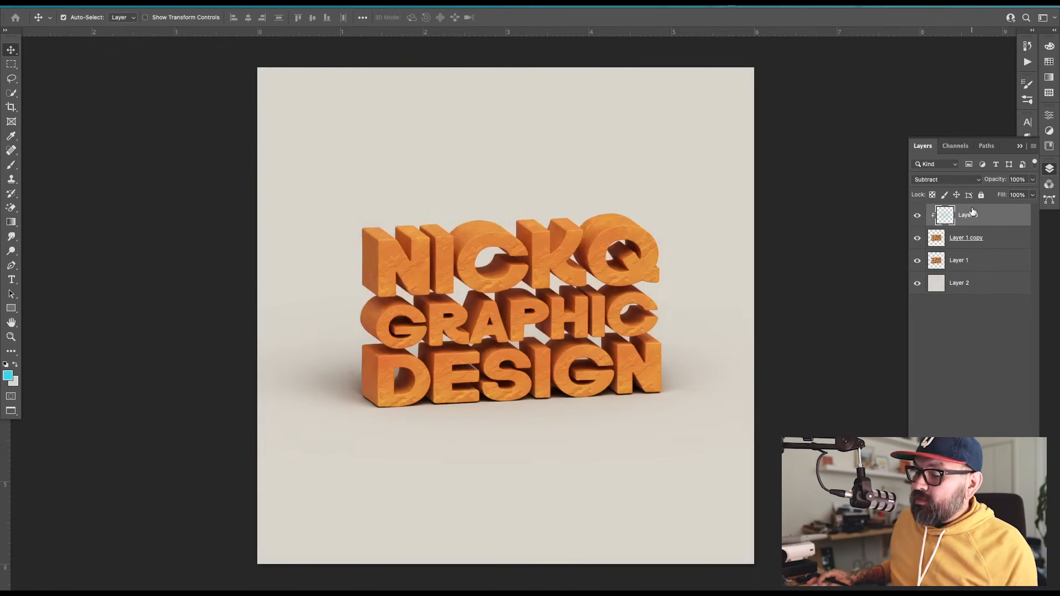
click(918, 216)
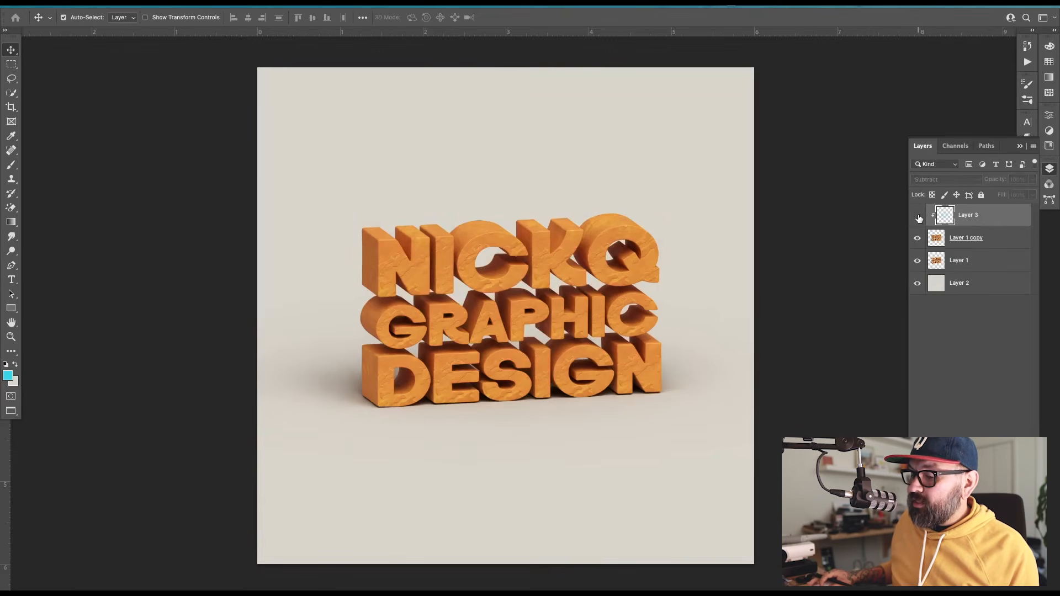
click(919, 219)
Lower the clipped paint layer's opacity to 80% and compare the lettering with that layer hidden and shown.
click(994, 235)
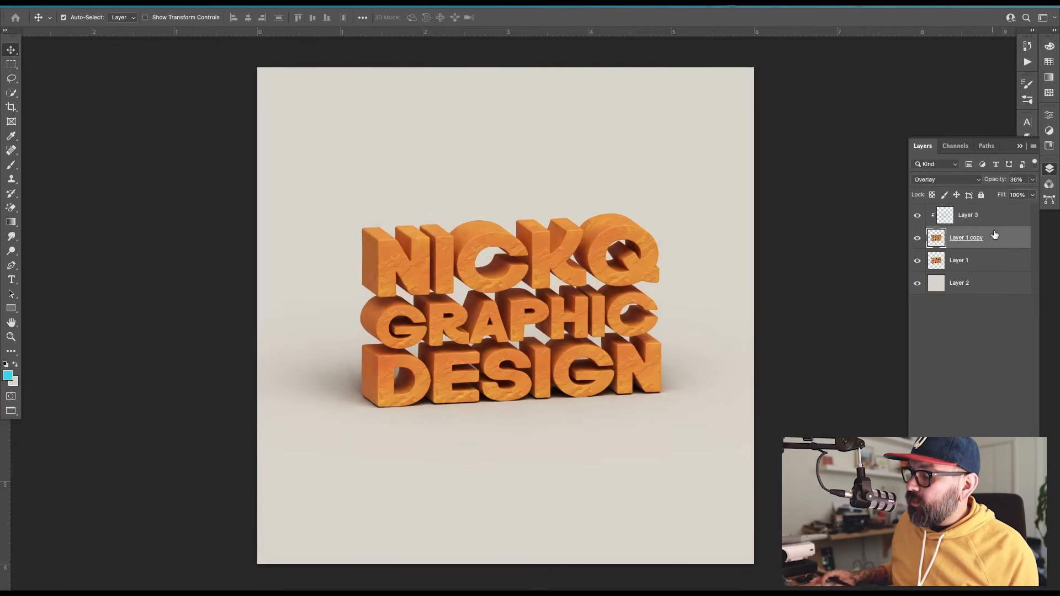
click(986, 214)
click(1032, 195)
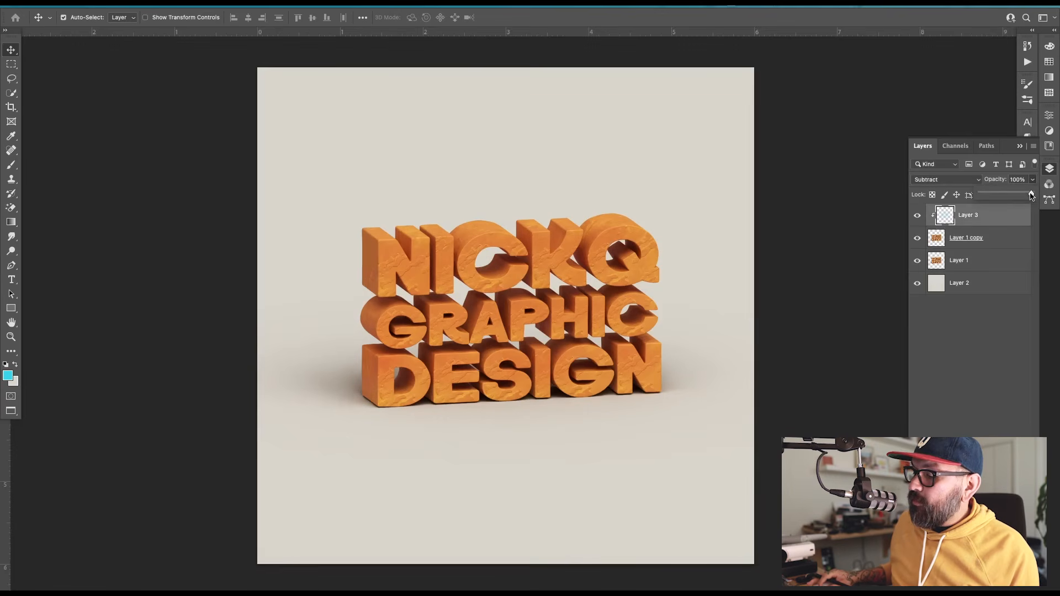
drag(1031, 195, 1023, 194)
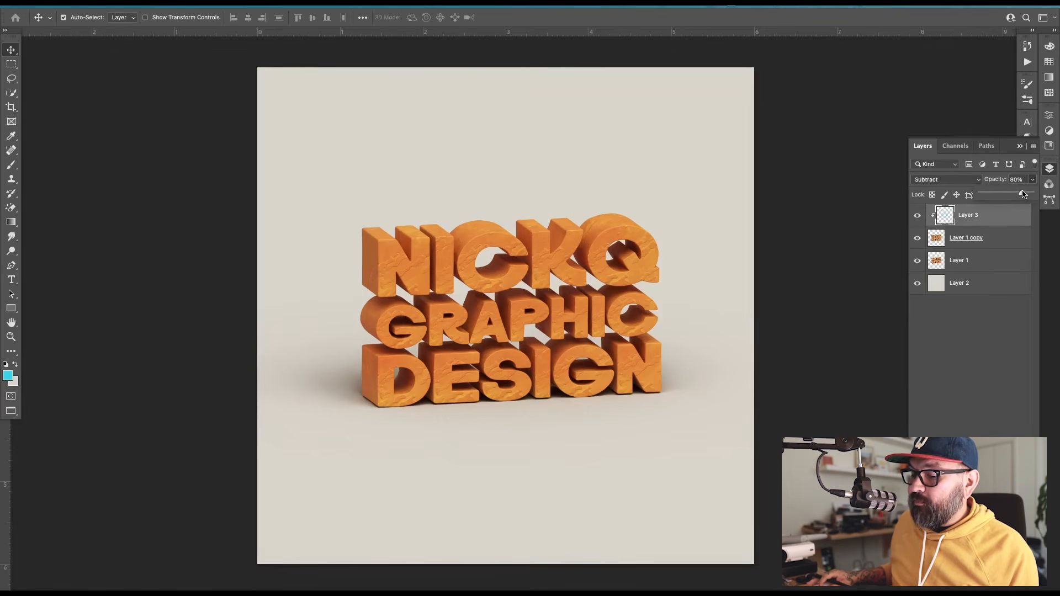
click(986, 213)
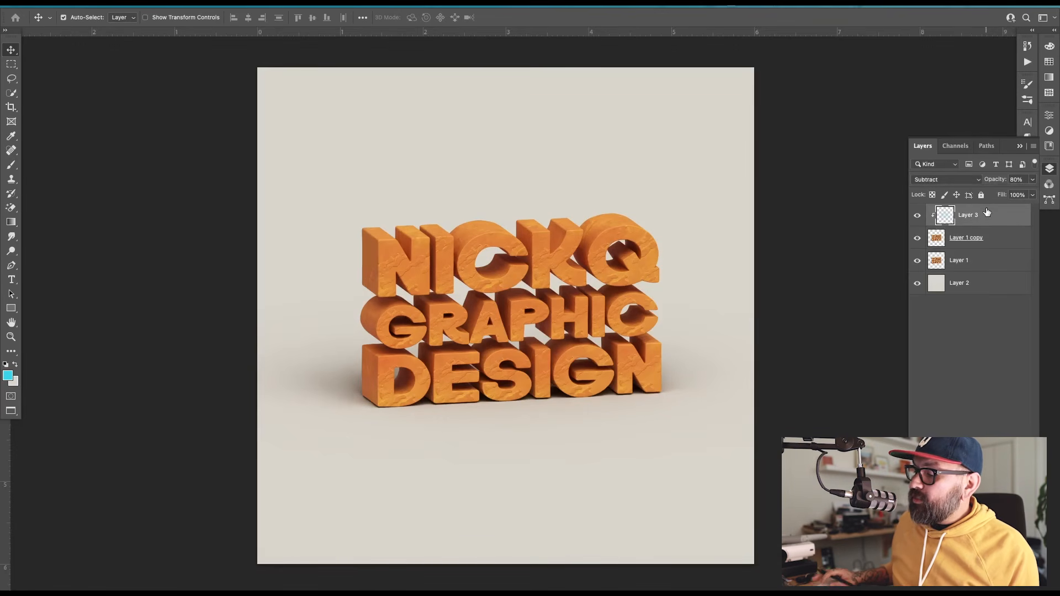
click(918, 216)
click(918, 216)
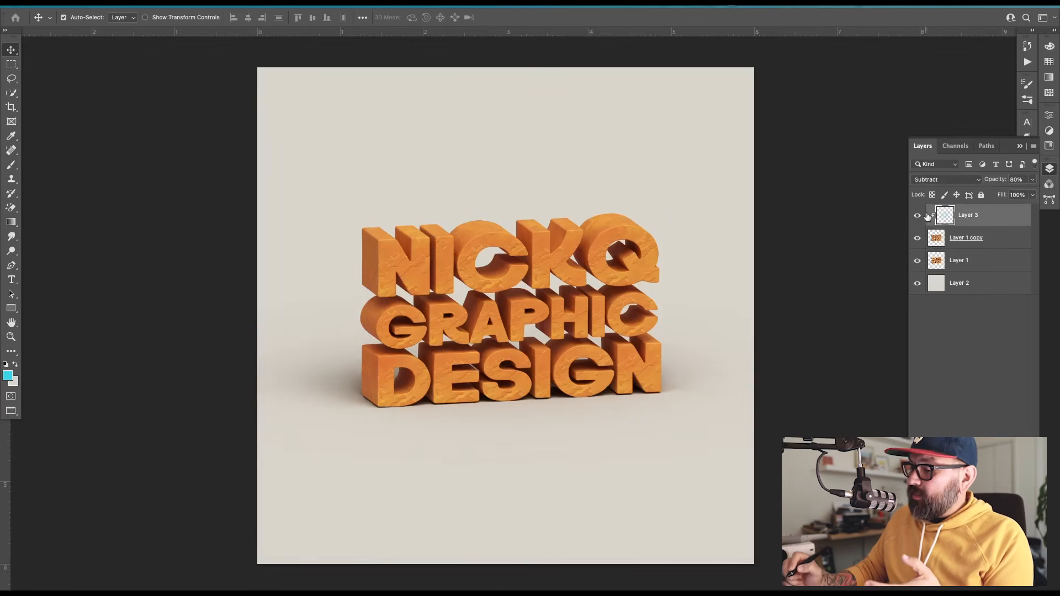
click(918, 216)
click(917, 216)
click(917, 217)
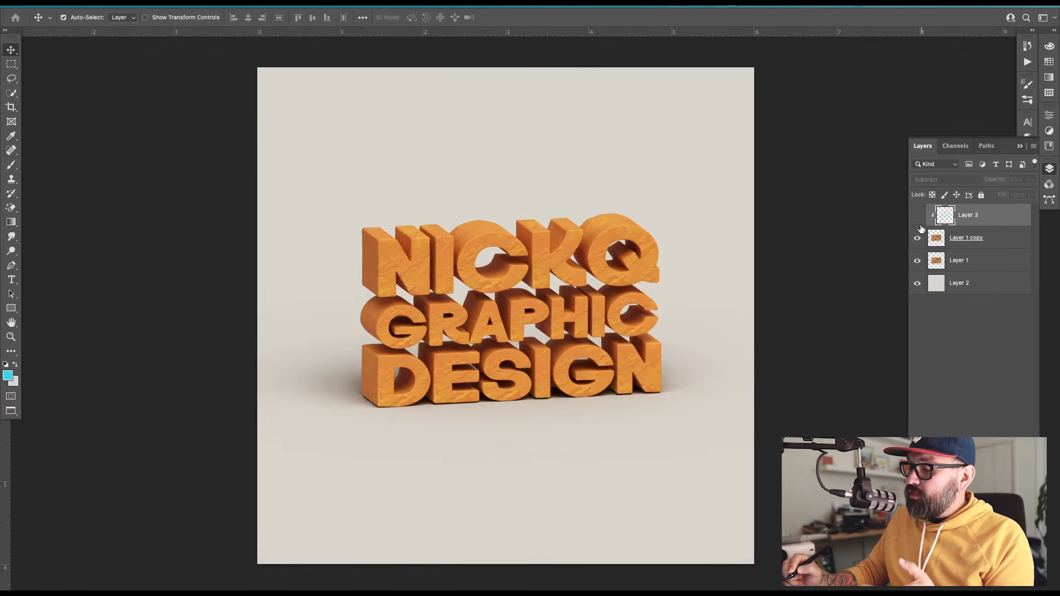
click(918, 216)
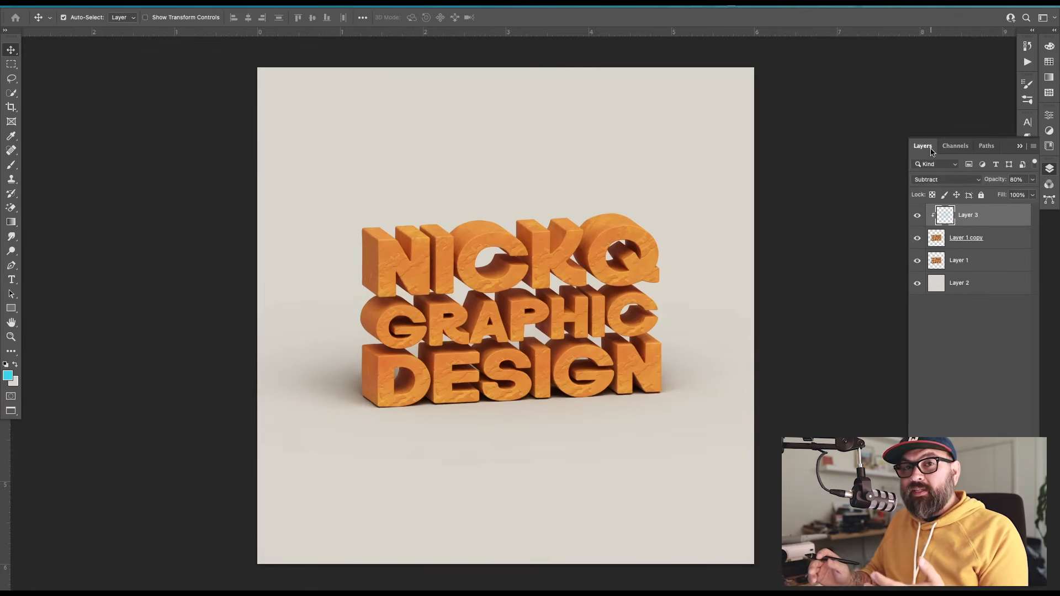